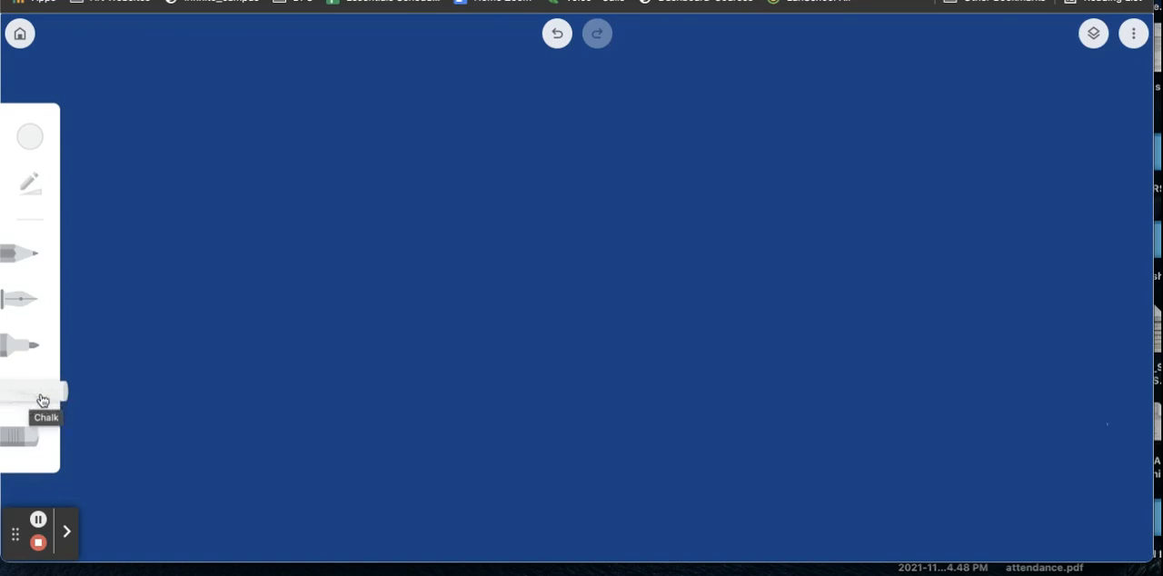
Step: Review the chalk's size and opacity settings and choose the off-white palette colour for it
click(37, 198)
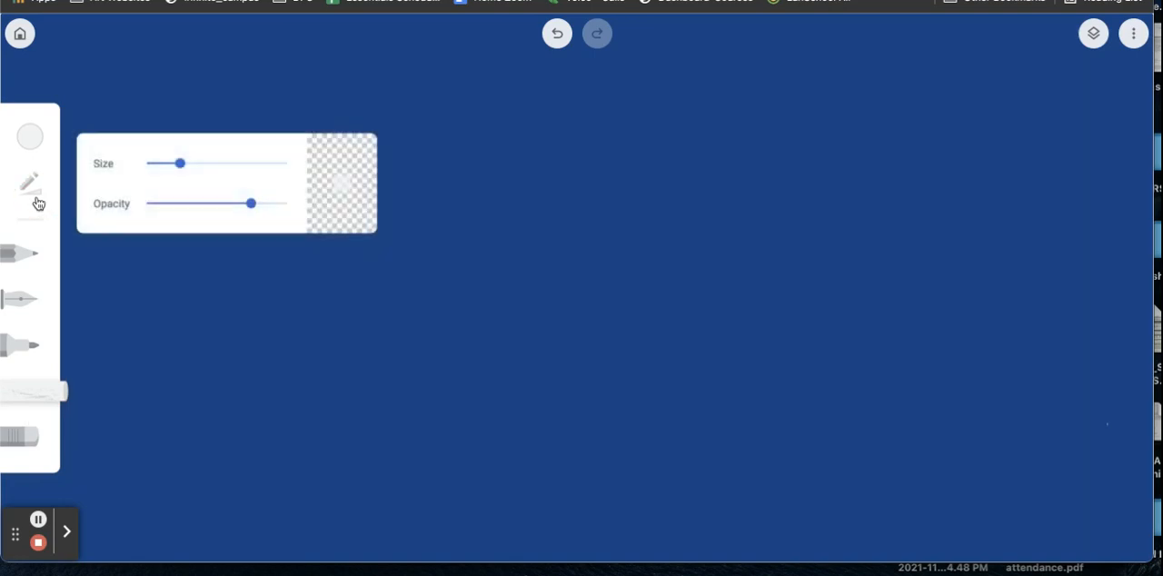
click(181, 168)
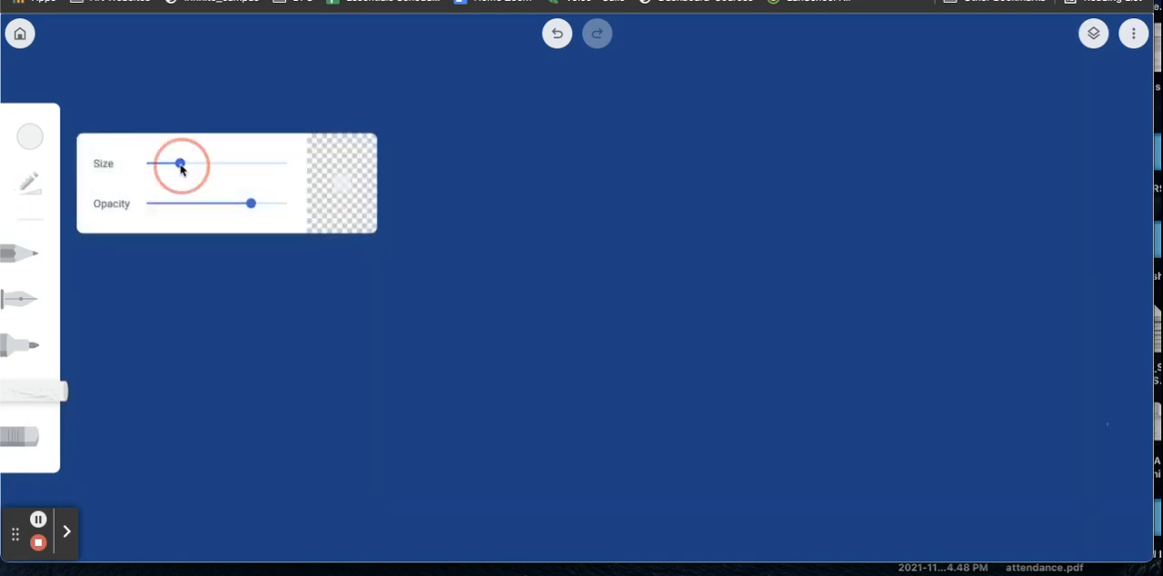
click(251, 205)
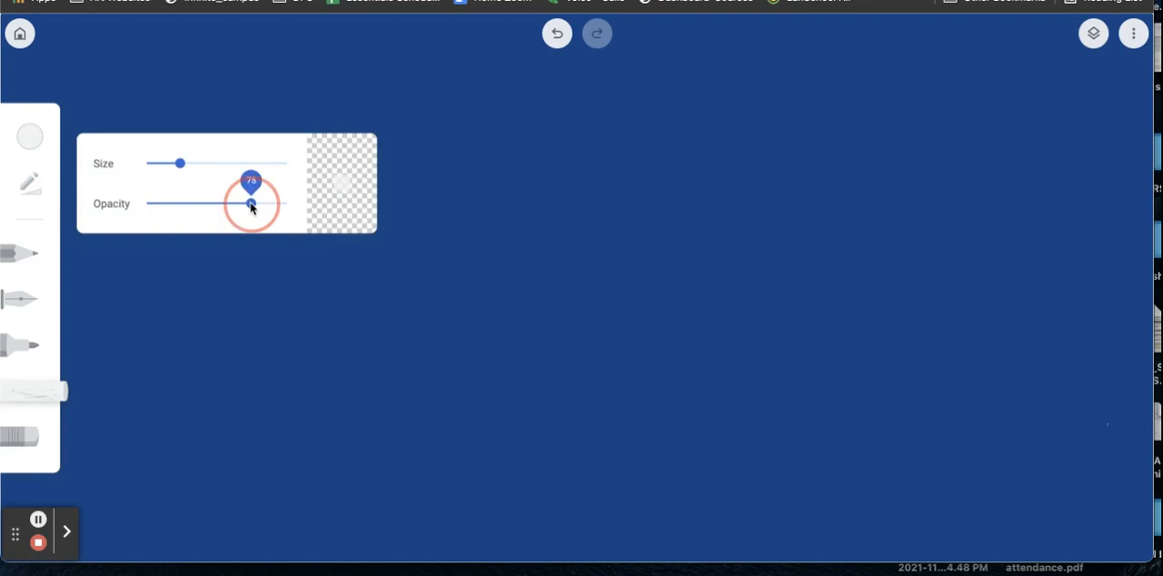
click(36, 135)
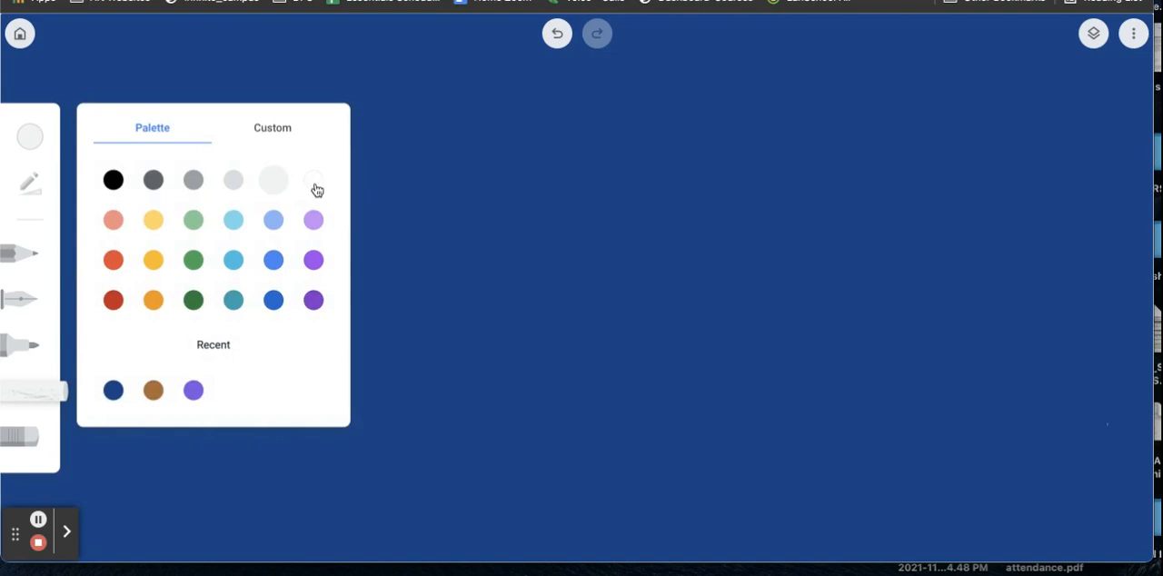
click(279, 170)
click(57, 122)
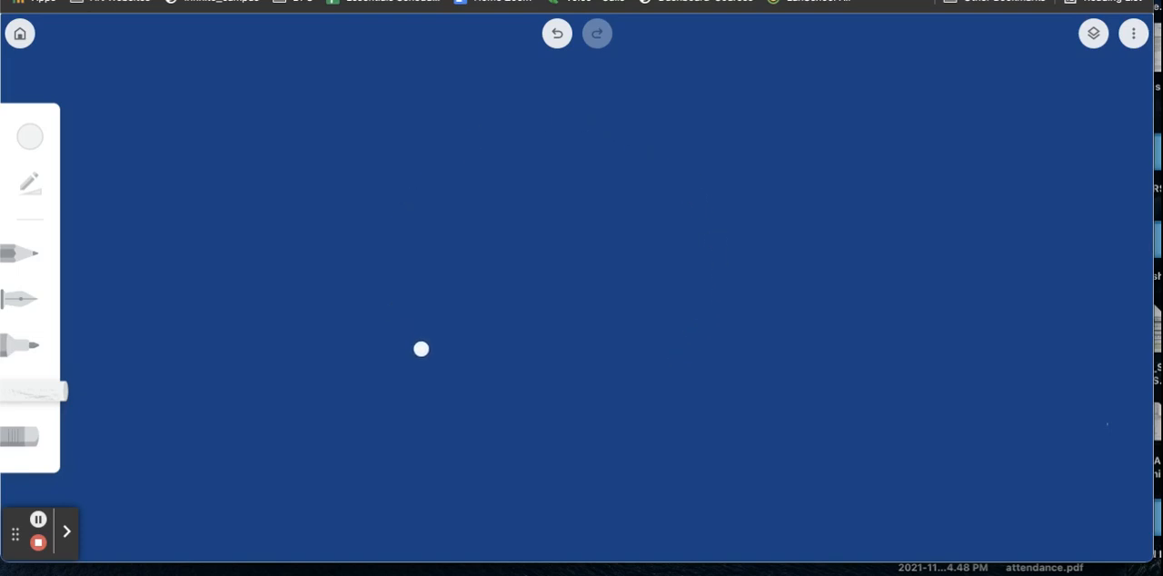
Step: Undo a smaller trial circle and draw a large chalk circle spanning most of the canvas height as the globe outline
mouse_move(421, 349)
mouse_down()
mouse_move(506, 374)
mouse_move(564, 368)
mouse_move(635, 330)
mouse_move(649, 238)
mouse_move(551, 125)
mouse_move(479, 109)
mouse_move(399, 133)
mouse_move(351, 216)
mouse_move(347, 269)
mouse_move(385, 332)
mouse_move(429, 352)
mouse_up()
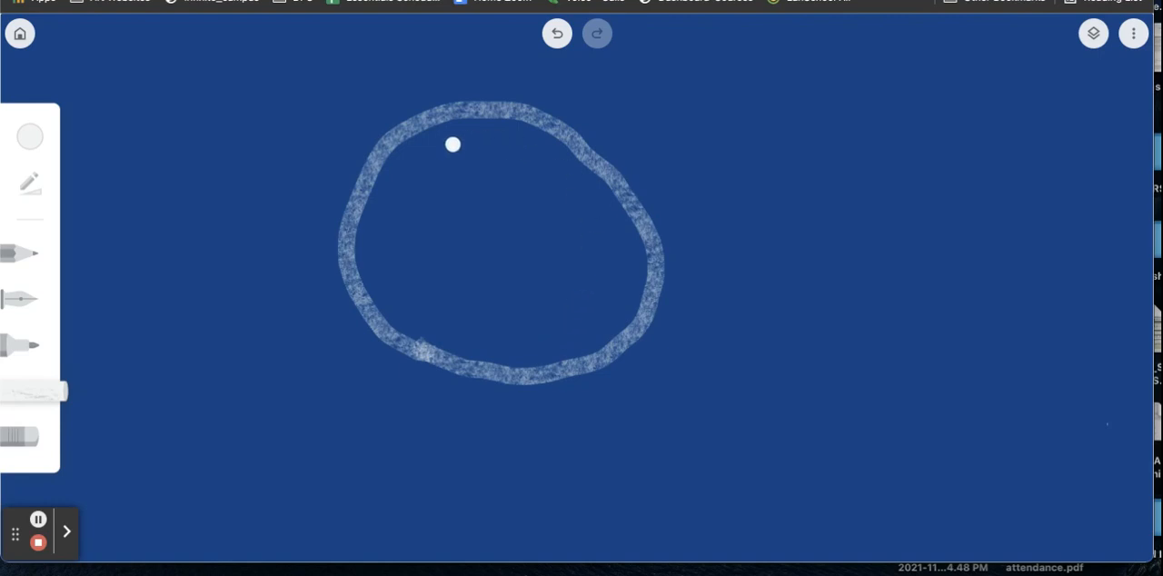
click(558, 35)
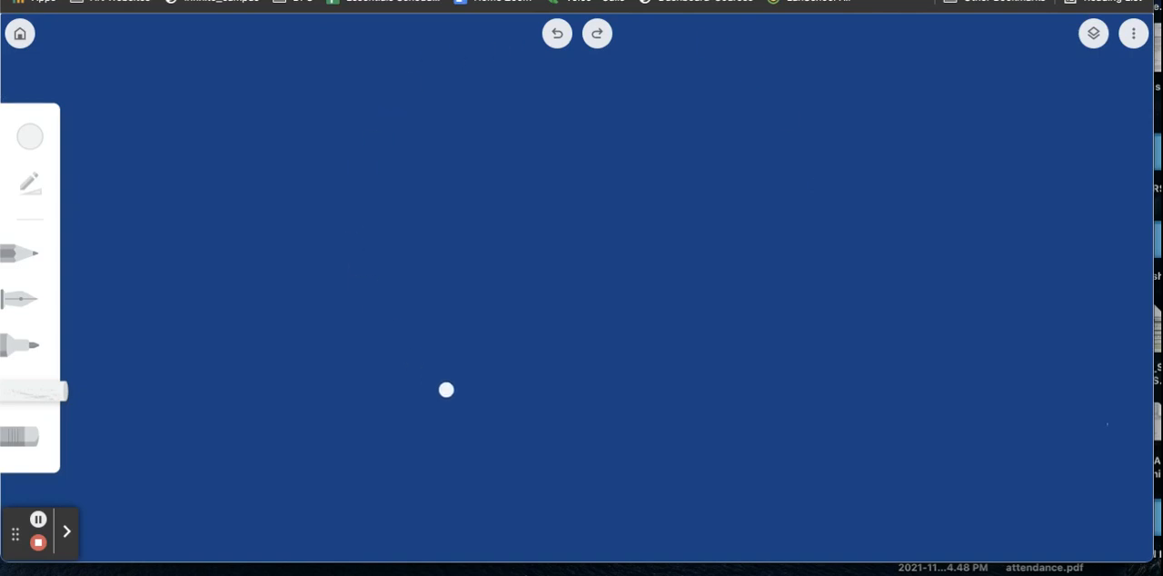
mouse_move(433, 42)
mouse_down()
mouse_move(347, 84)
mouse_move(286, 195)
mouse_move(285, 281)
mouse_move(307, 362)
mouse_move(384, 431)
mouse_move(442, 455)
mouse_move(613, 470)
mouse_move(679, 445)
mouse_move(735, 406)
mouse_move(779, 351)
mouse_move(796, 242)
mouse_move(769, 136)
mouse_move(743, 94)
mouse_move(668, 39)
mouse_move(564, 17)
mouse_move(429, 44)
mouse_up()
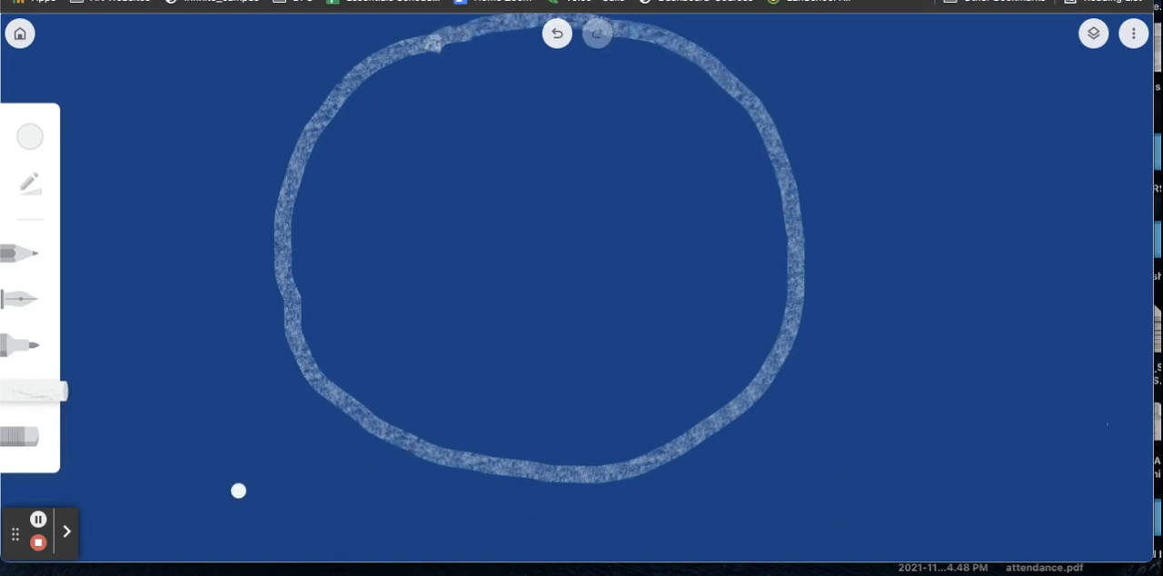
Step: Draw the base's left slanted side below the globe with the marker in custom brown #b2681e, at maximum size and full opacity
click(15, 353)
click(14, 353)
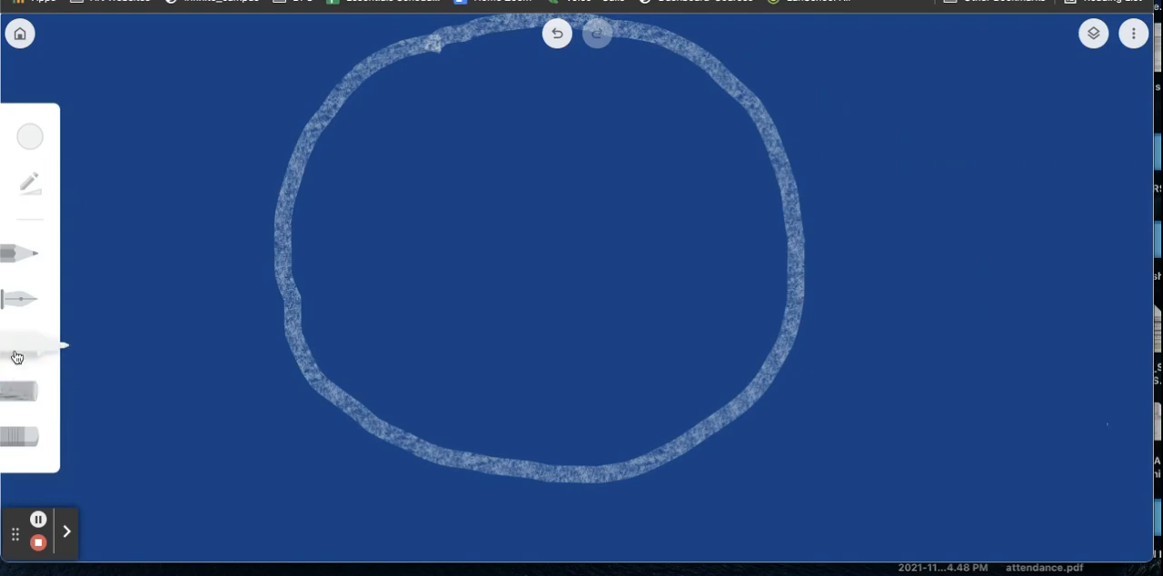
click(26, 144)
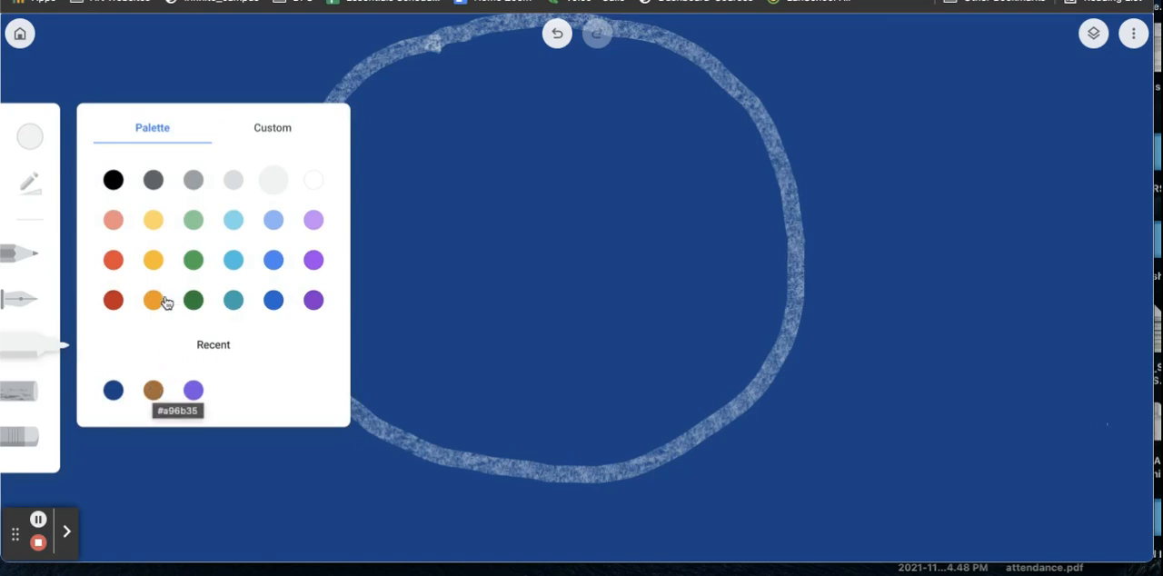
click(275, 127)
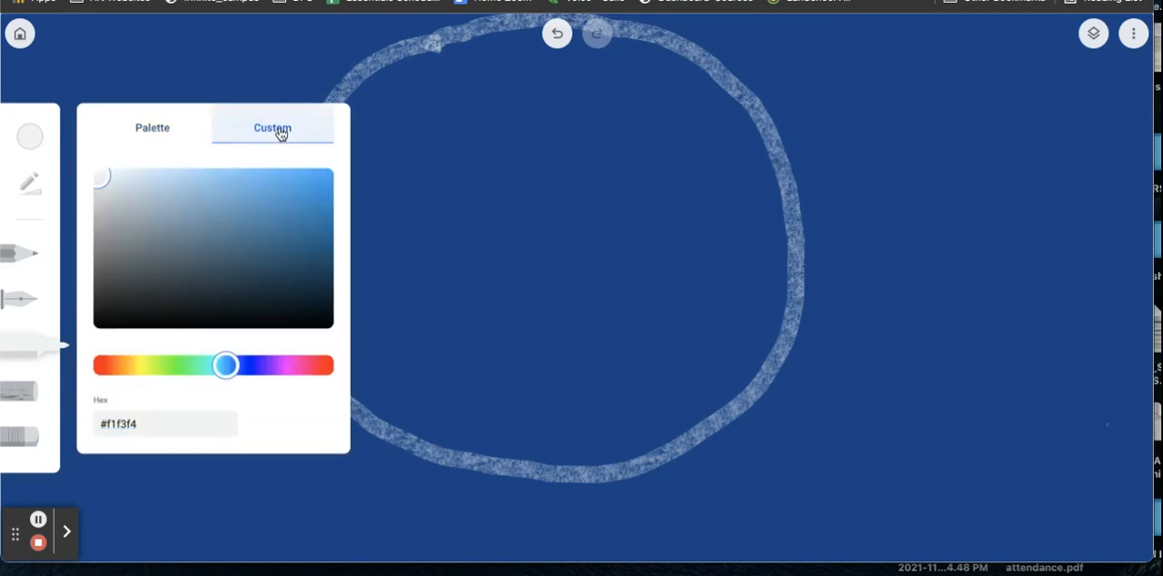
drag(232, 375, 122, 366)
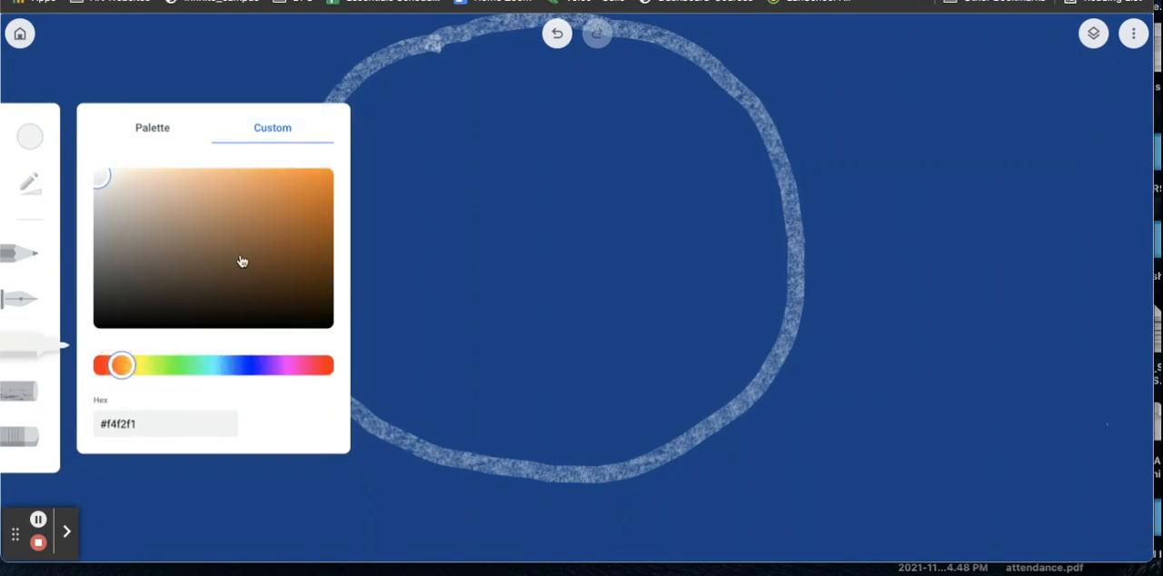
click(292, 218)
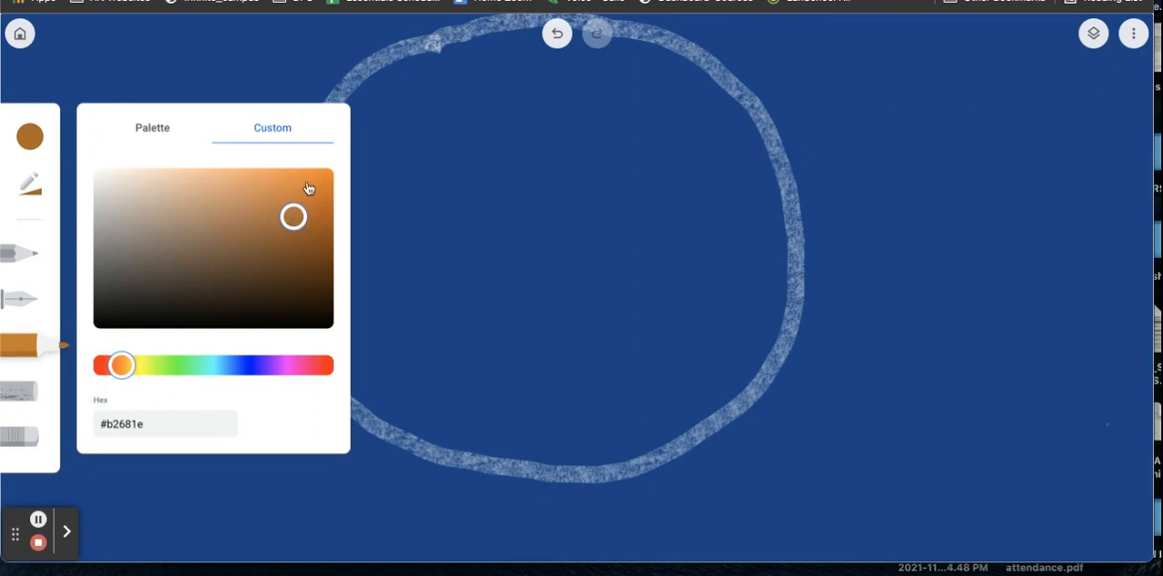
click(25, 196)
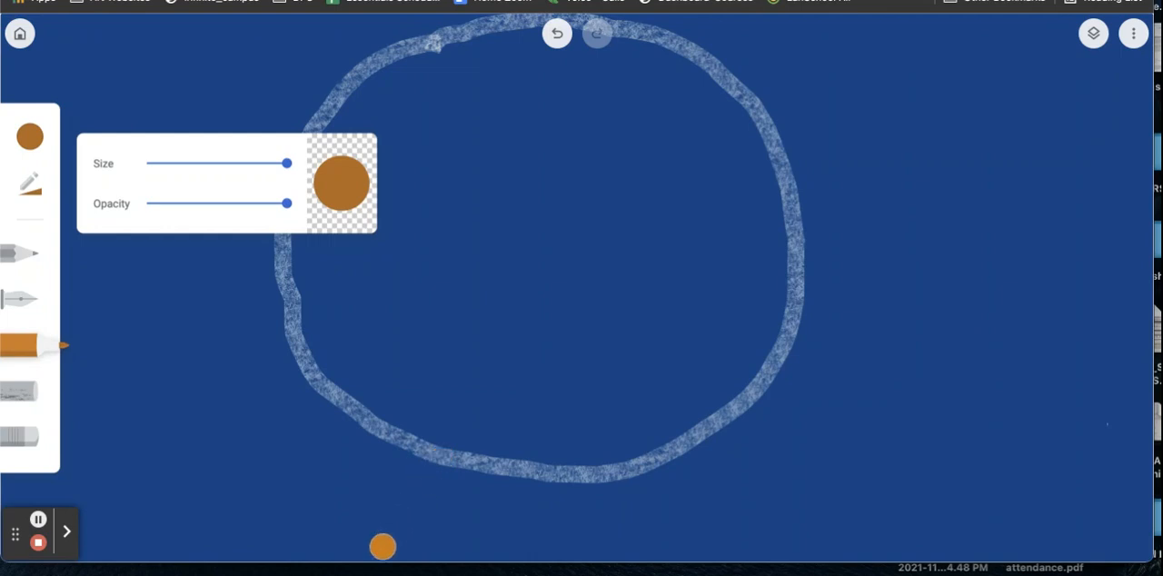
drag(432, 467, 382, 548)
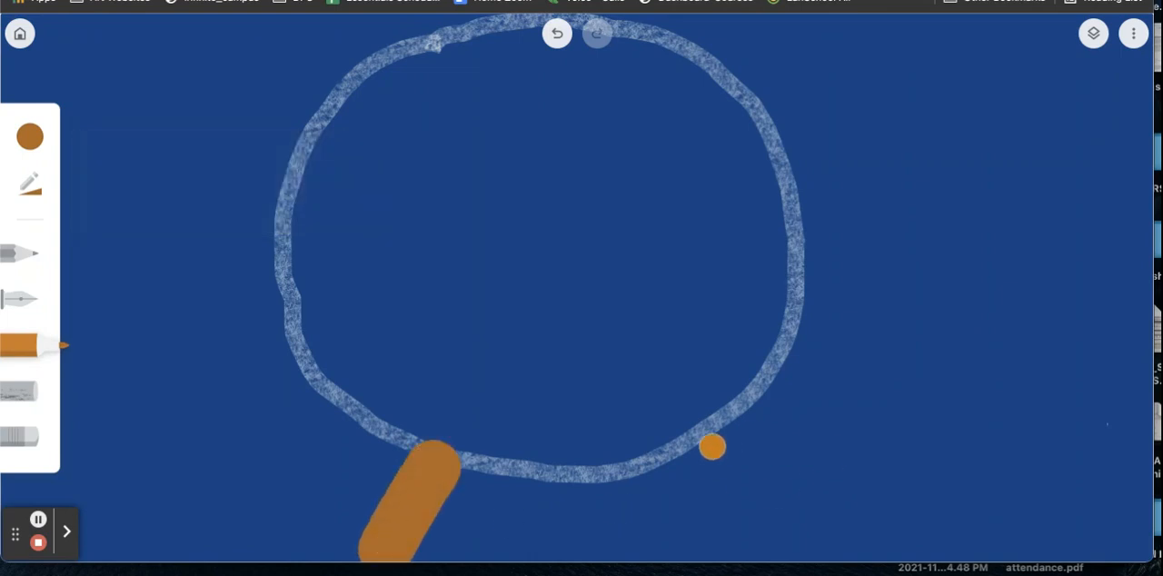
drag(724, 439, 791, 556)
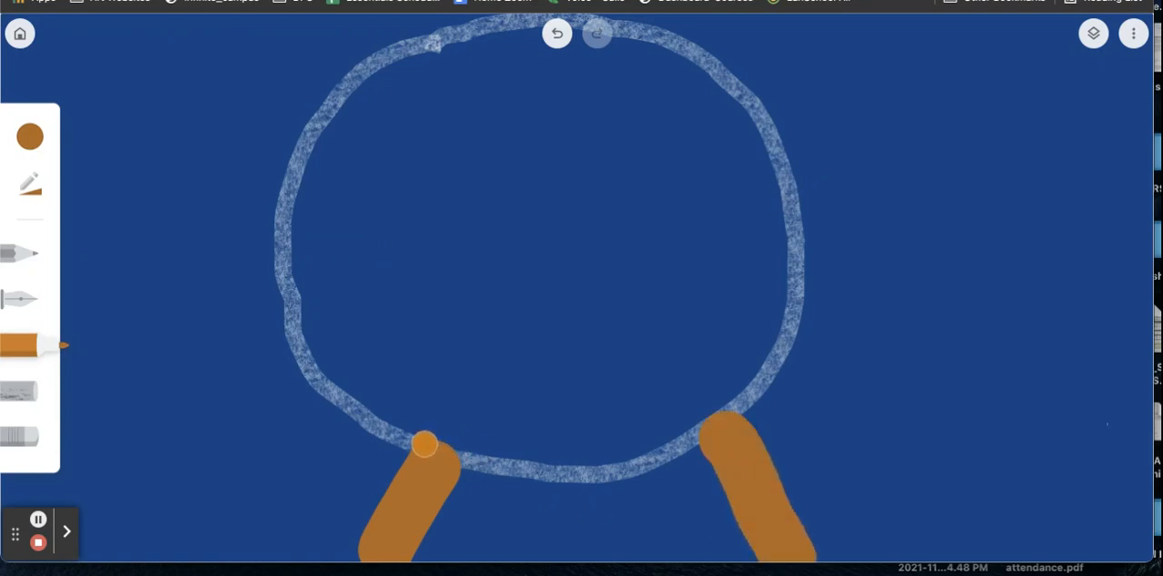
mouse_move(425, 441)
mouse_down()
mouse_move(548, 443)
mouse_move(718, 418)
mouse_up()
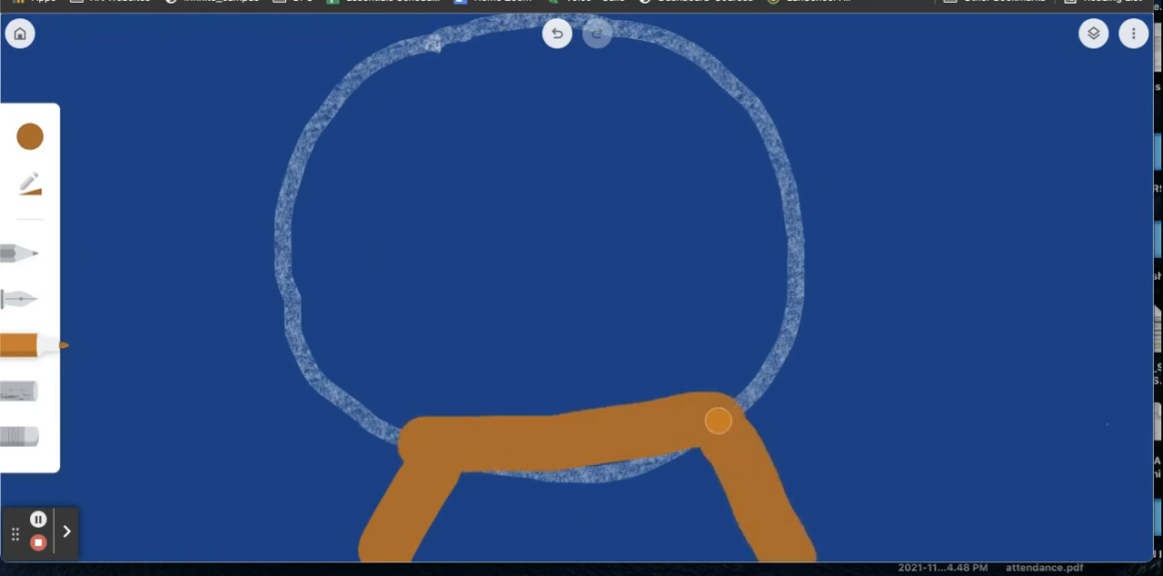
drag(386, 550, 762, 559)
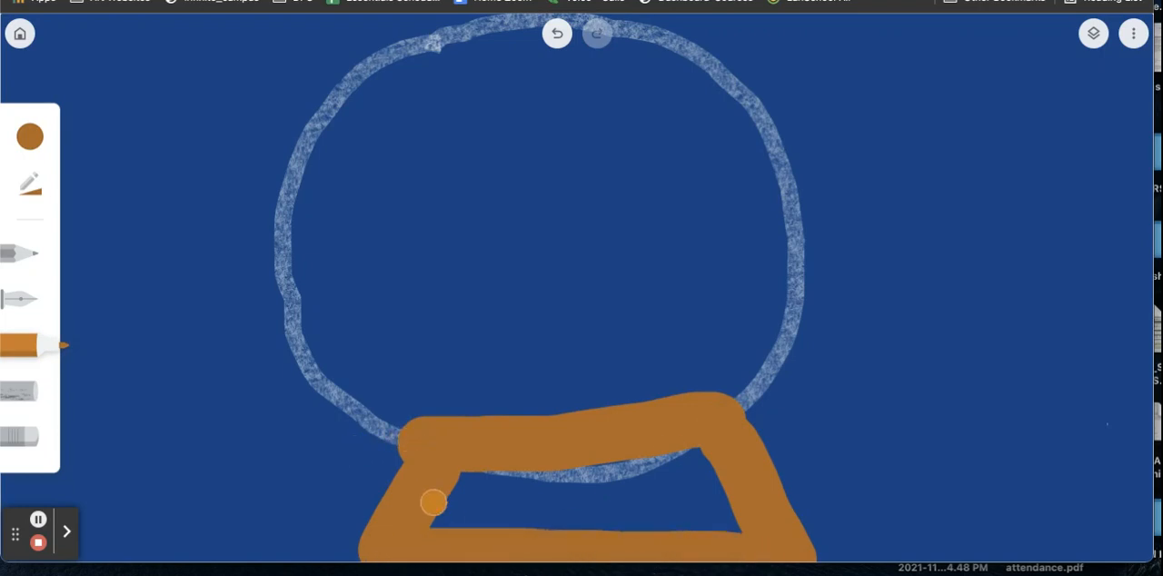
mouse_move(433, 530)
mouse_down()
mouse_move(481, 478)
mouse_move(466, 534)
mouse_move(513, 465)
mouse_move(515, 513)
mouse_move(528, 517)
mouse_move(581, 475)
mouse_move(575, 536)
mouse_move(615, 474)
mouse_move(650, 535)
mouse_move(684, 483)
mouse_move(641, 479)
mouse_move(617, 549)
mouse_move(715, 451)
mouse_move(709, 529)
mouse_up()
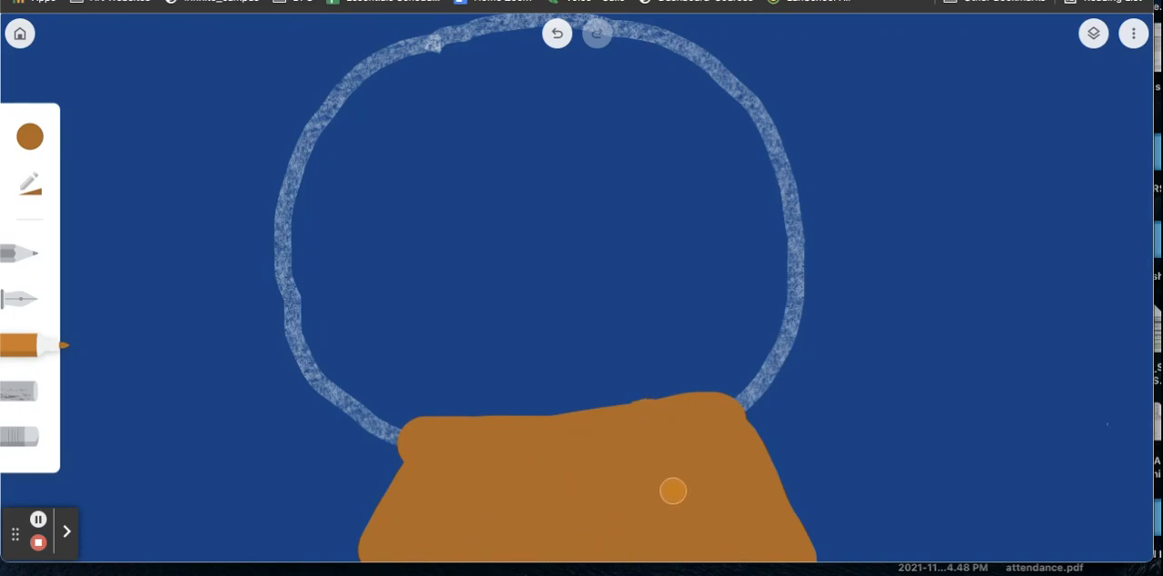
click(558, 37)
click(557, 37)
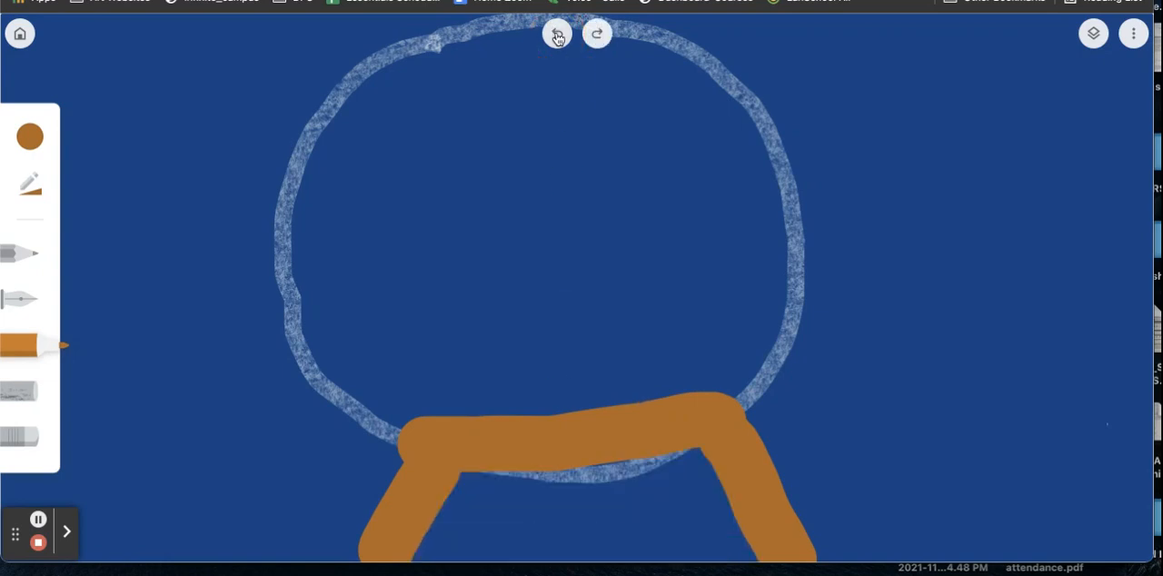
click(557, 37)
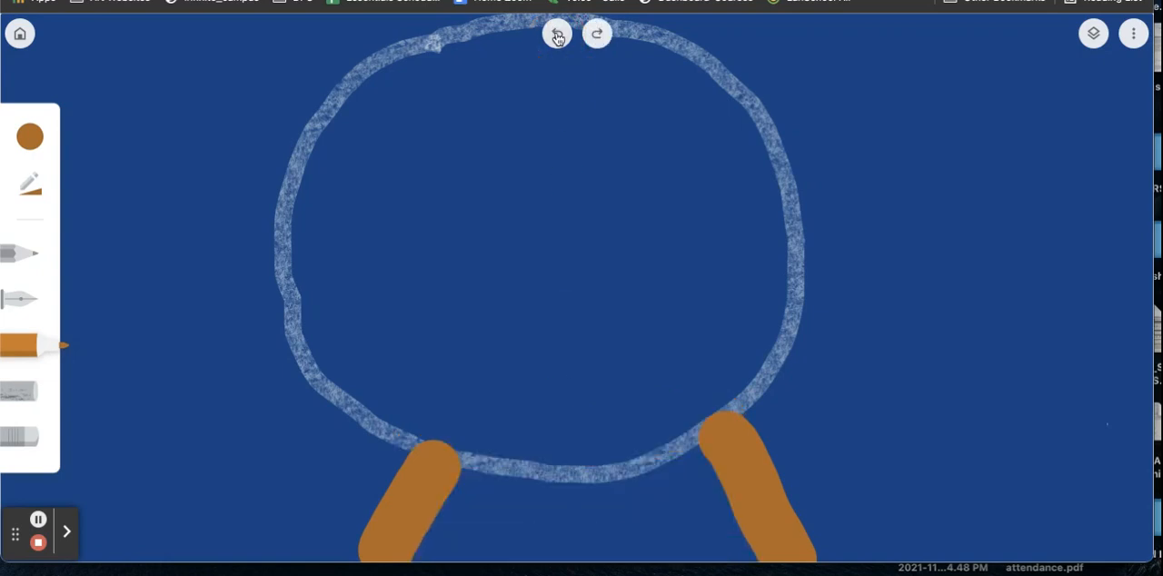
click(558, 38)
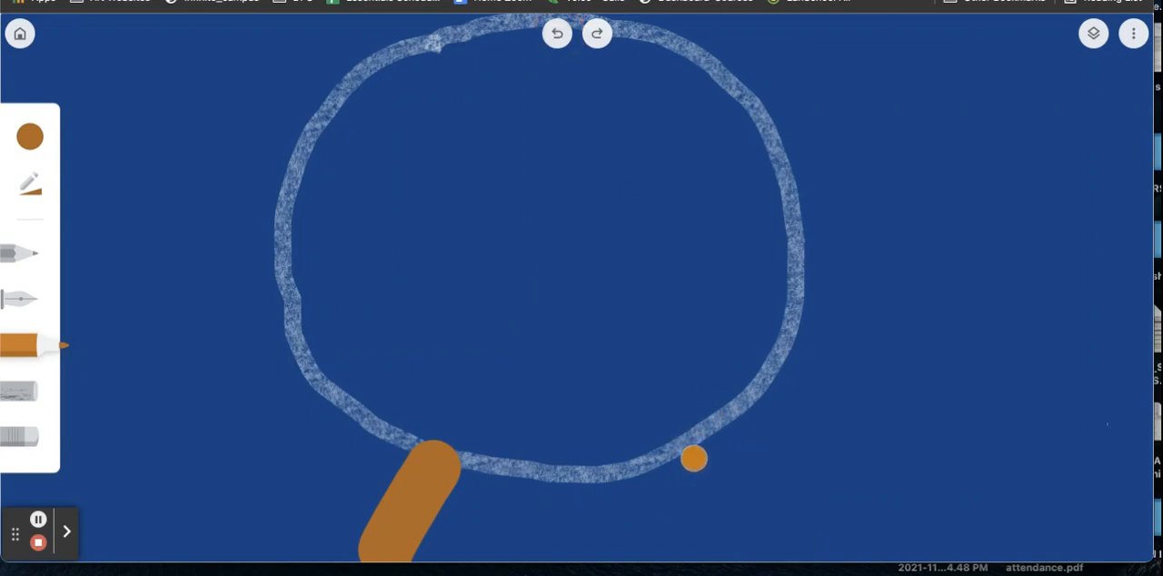
Step: Draw the base's right slanted side and straight top edge, fill the trapezoid solid brown, and even out both sides
drag(693, 458, 766, 554)
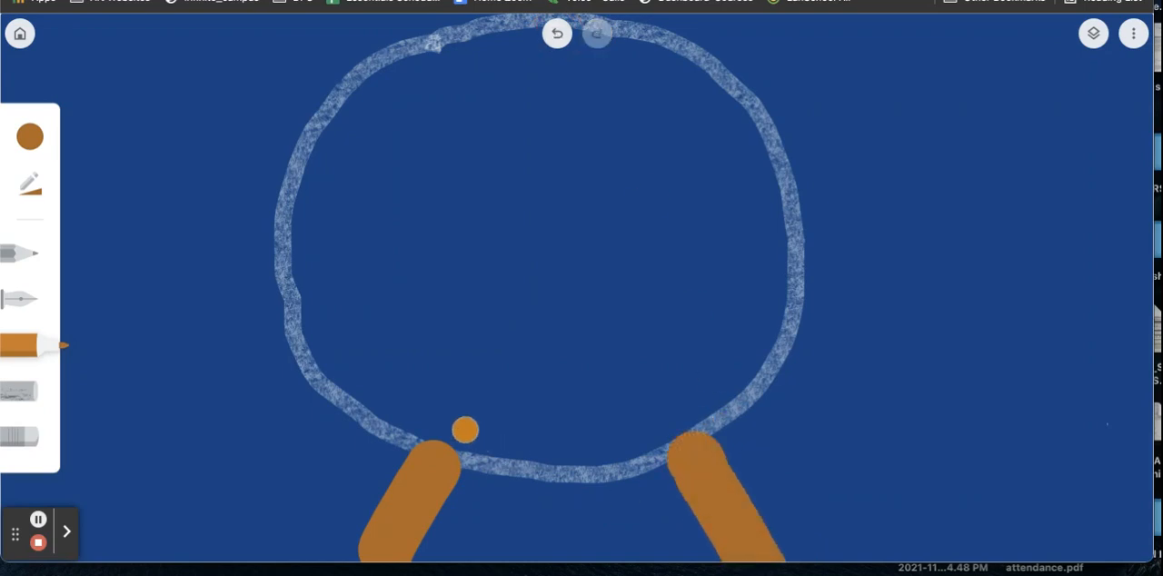
drag(436, 443, 711, 439)
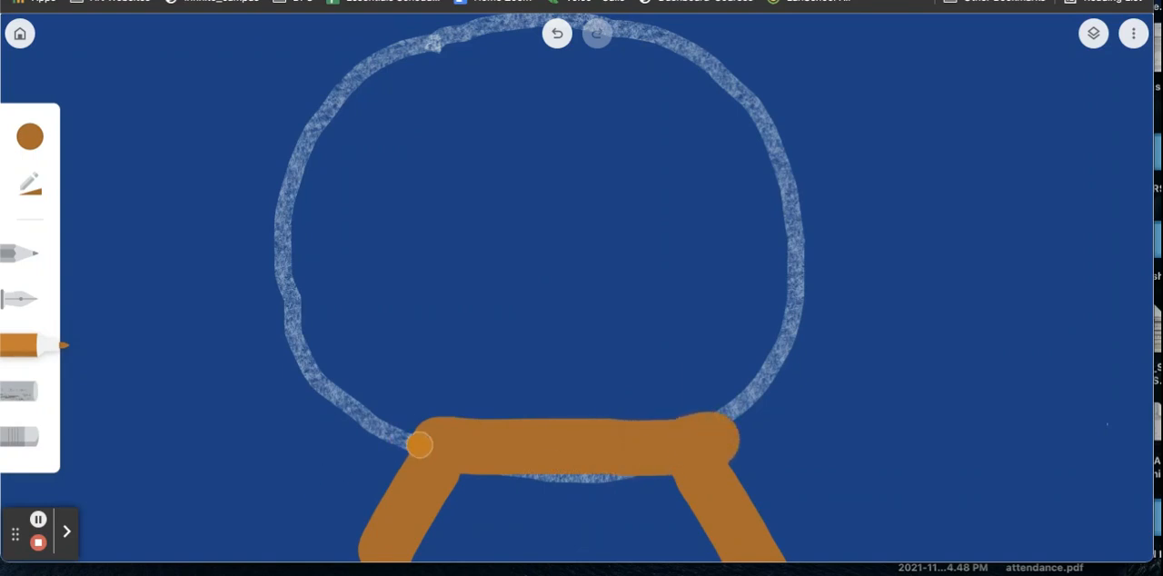
click(401, 451)
mouse_move(401, 450)
mouse_down()
mouse_move(360, 540)
mouse_move(406, 568)
mouse_move(536, 557)
mouse_move(712, 569)
mouse_move(692, 486)
mouse_move(656, 501)
mouse_move(673, 531)
mouse_move(598, 548)
mouse_move(590, 500)
mouse_move(489, 539)
mouse_move(469, 486)
mouse_up()
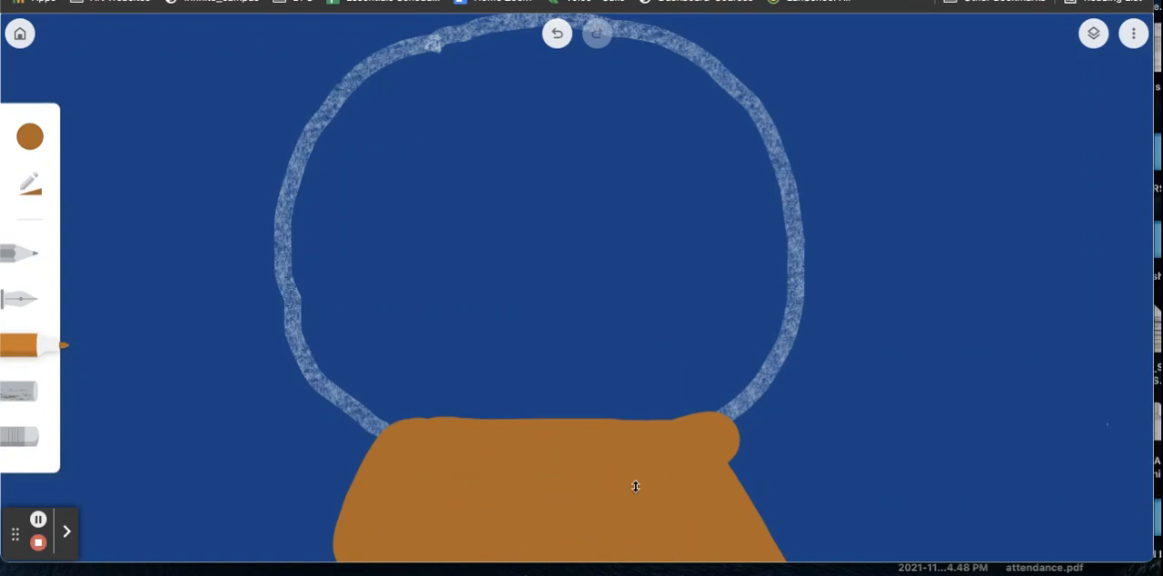
mouse_move(716, 447)
mouse_down()
mouse_move(753, 533)
mouse_move(792, 556)
mouse_up()
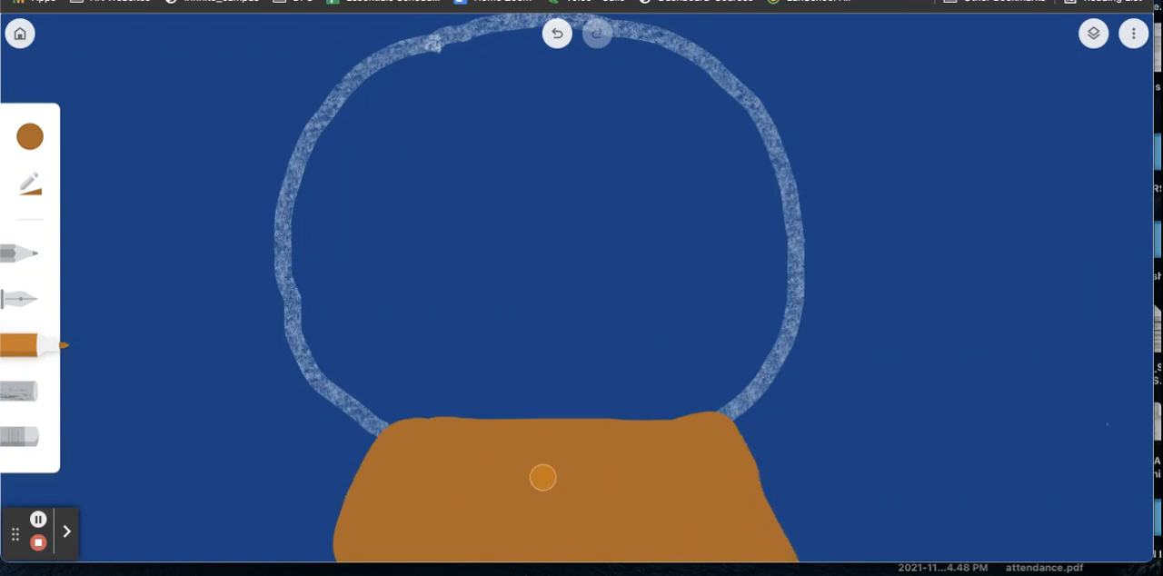
Step: Paint three overlapping horizontal bands across the base with the marker in darker brown #774513 at reduced opacity
click(30, 136)
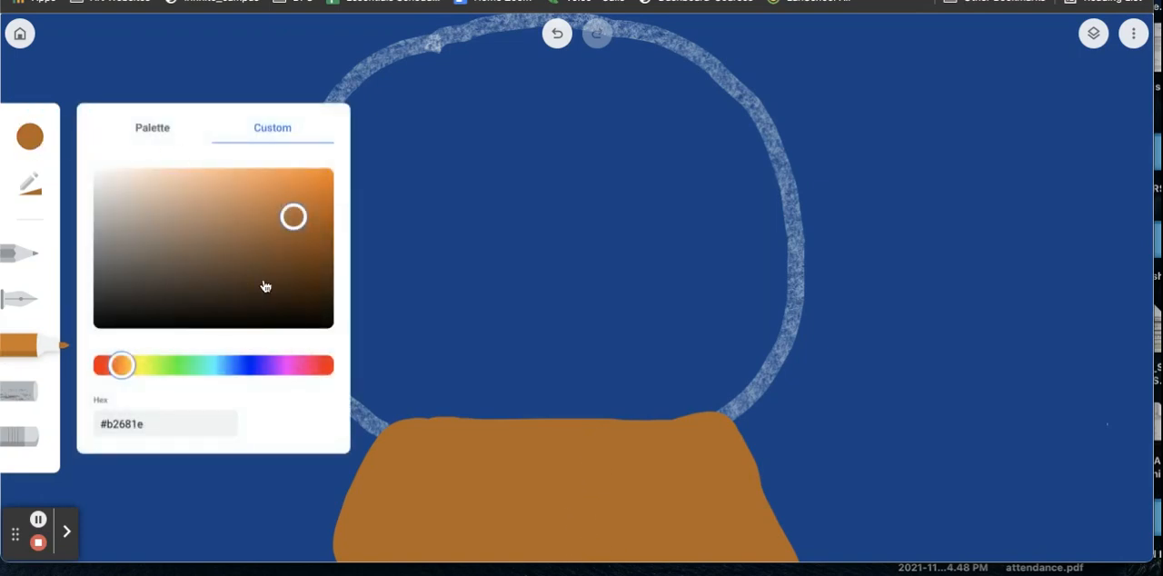
drag(297, 226, 293, 257)
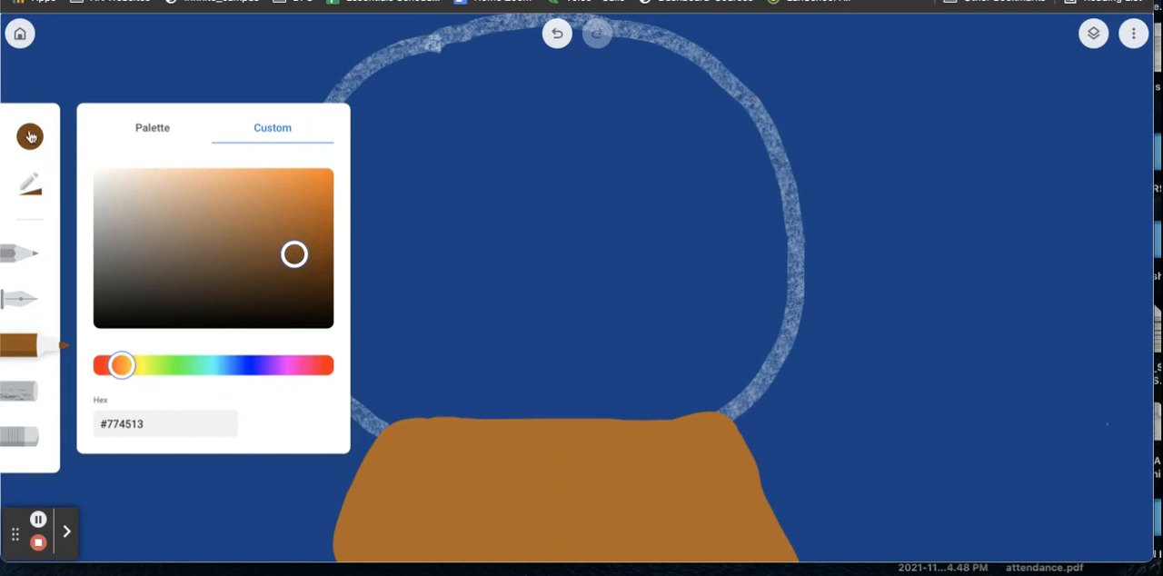
click(40, 190)
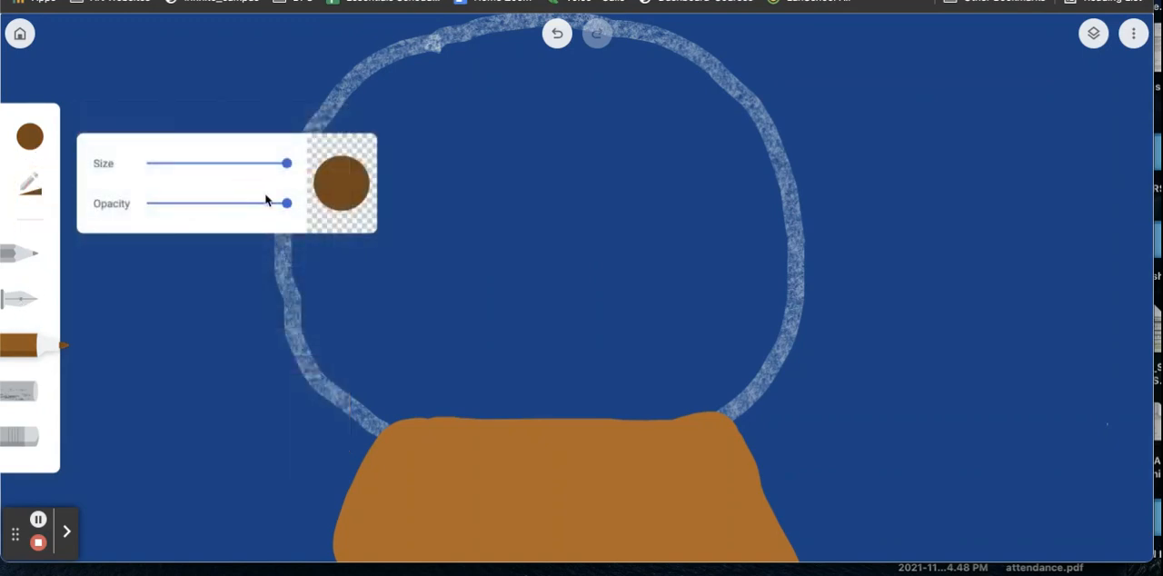
drag(287, 203, 255, 204)
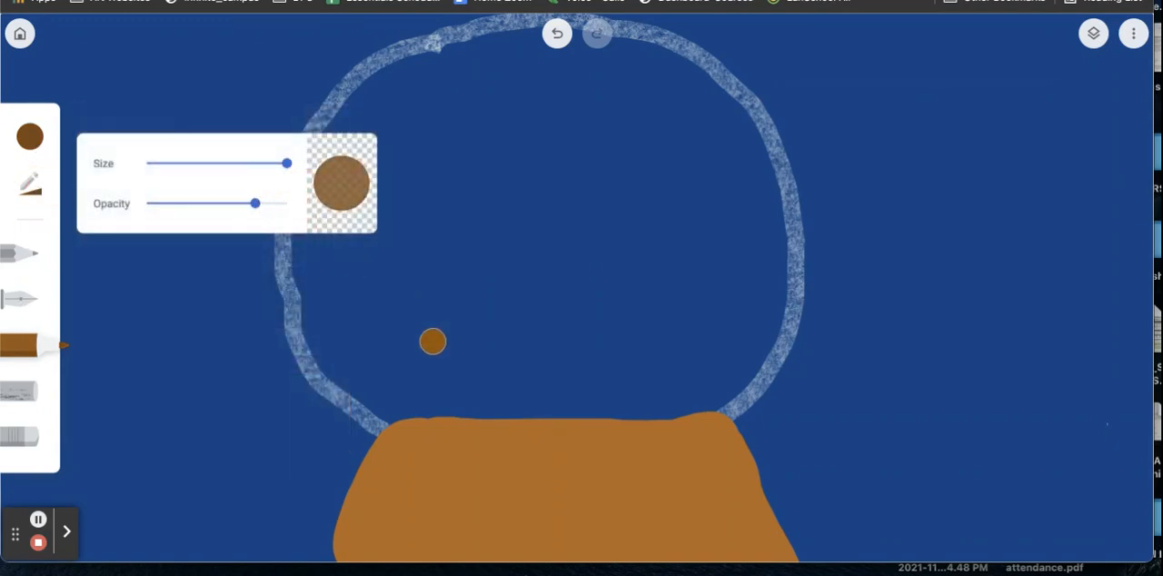
mouse_move(410, 441)
mouse_down()
mouse_move(477, 451)
mouse_move(737, 436)
mouse_up()
mouse_move(363, 482)
mouse_down()
mouse_move(438, 497)
mouse_move(602, 496)
mouse_move(736, 475)
mouse_up()
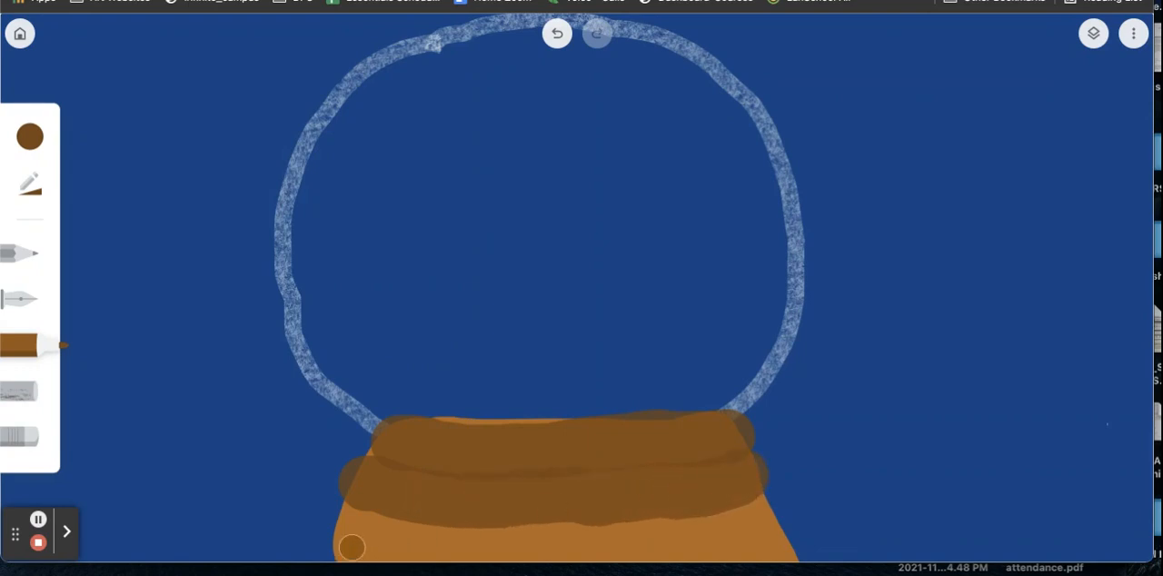
mouse_move(350, 533)
mouse_down()
mouse_move(424, 543)
mouse_move(770, 534)
mouse_up()
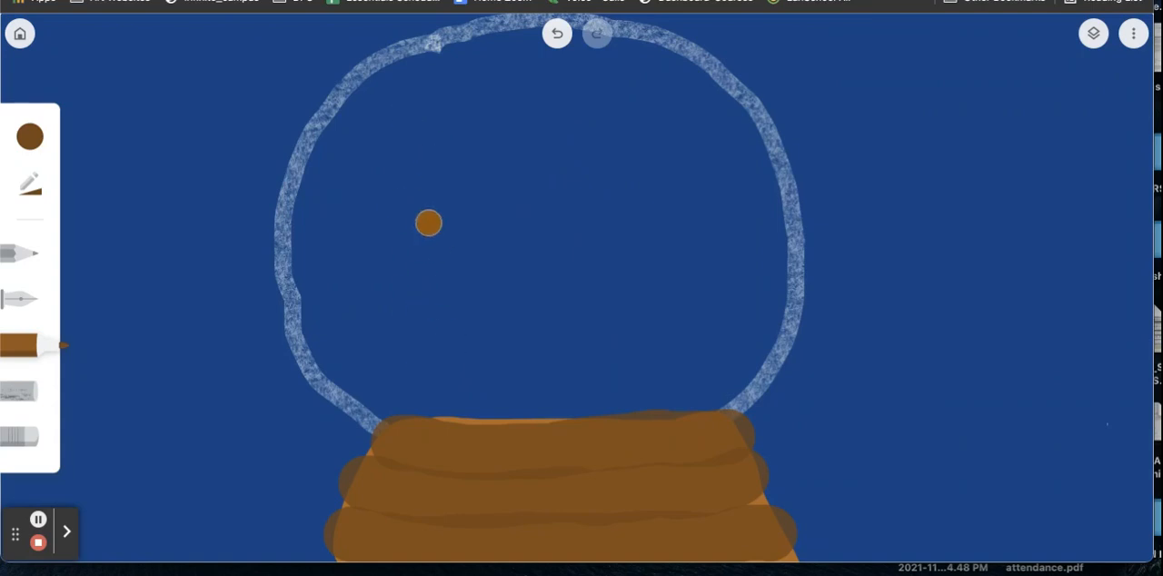
Step: Set the marker to dark brown #6a3b0c with full opacity and a smaller size
click(30, 138)
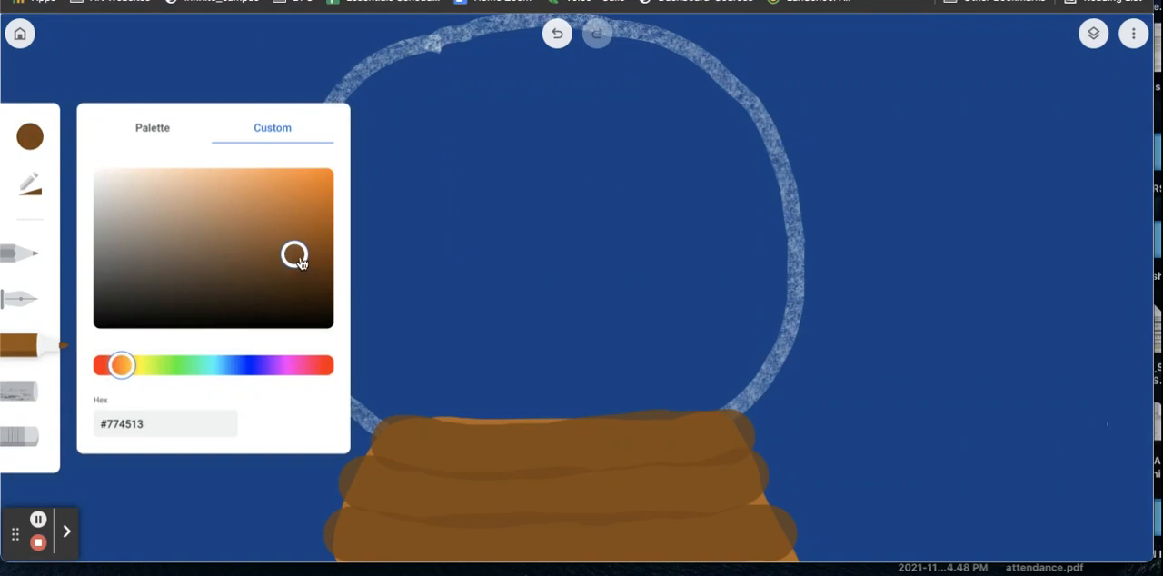
mouse_move(299, 261)
mouse_down()
mouse_move(271, 238)
mouse_move(262, 178)
mouse_move(262, 217)
mouse_move(283, 218)
mouse_move(265, 229)
mouse_move(312, 252)
mouse_move(306, 267)
mouse_up()
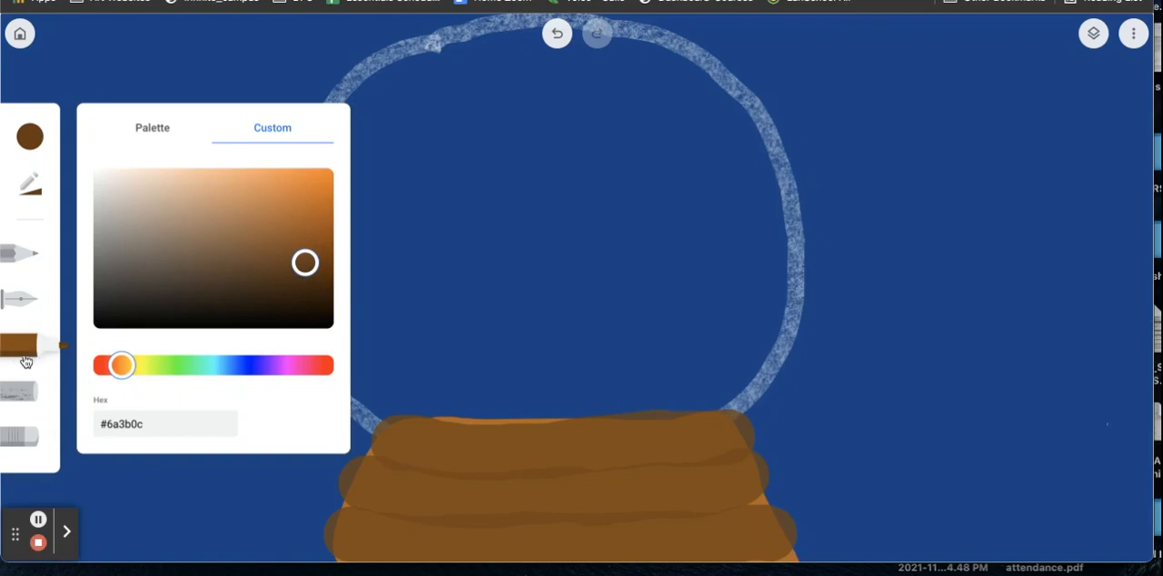
click(30, 184)
drag(254, 204, 293, 206)
drag(287, 164, 248, 162)
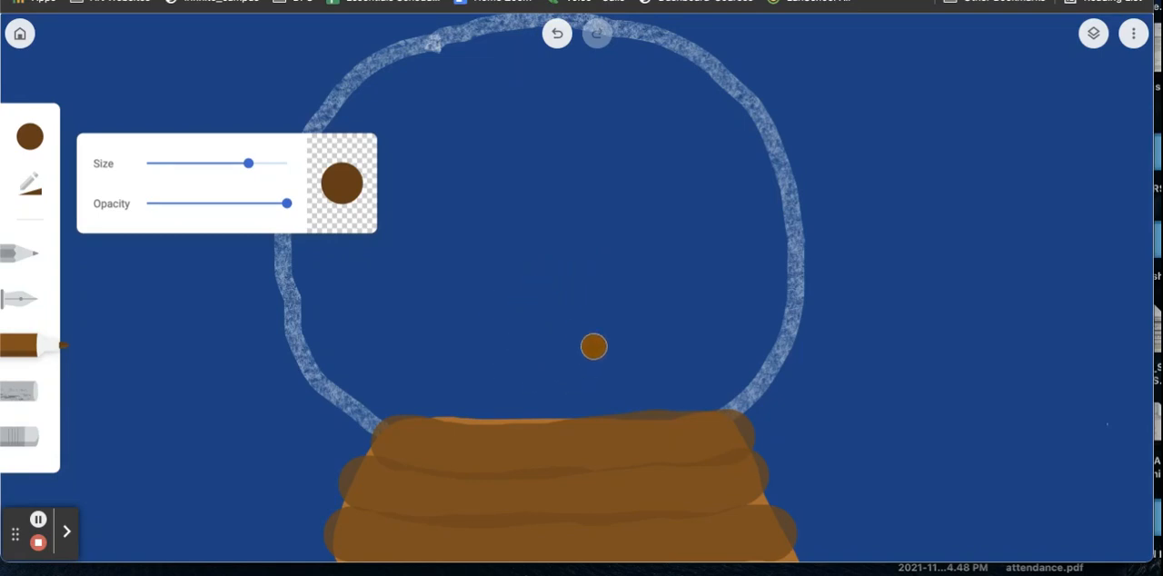
Step: Paint a solid dark brown bear inside the globe, with an oval body, a smaller head with two round ears, and two outstretched arms
mouse_move(537, 374)
mouse_down()
mouse_move(592, 356)
mouse_move(600, 312)
mouse_move(572, 280)
mouse_move(531, 288)
mouse_move(522, 345)
mouse_move(561, 374)
mouse_move(564, 310)
mouse_move(537, 325)
mouse_move(574, 337)
mouse_up()
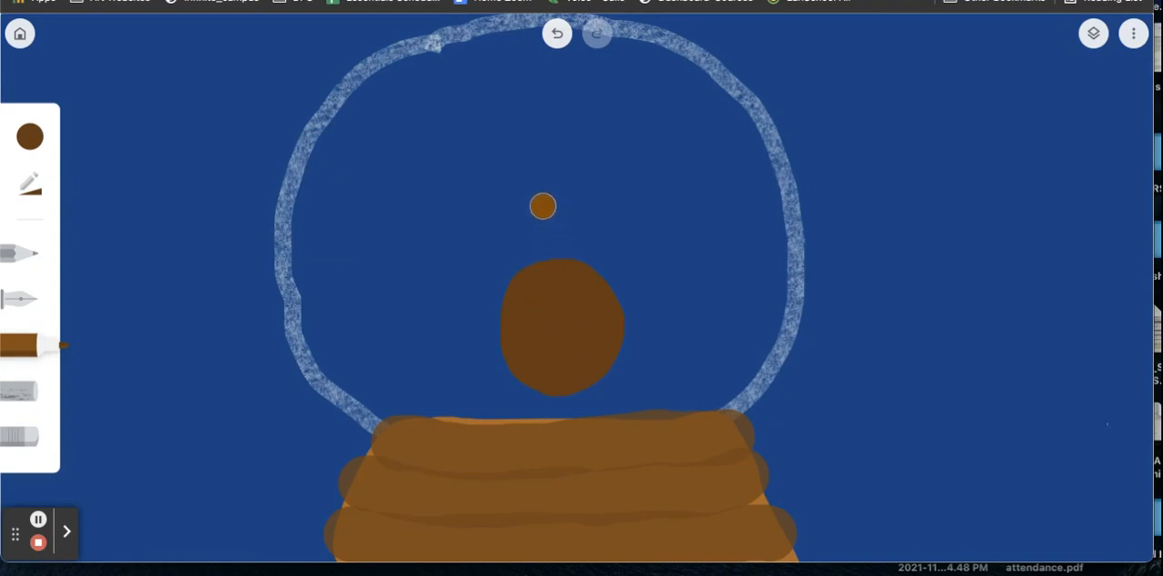
mouse_move(543, 202)
mouse_down()
mouse_move(544, 246)
mouse_move(590, 239)
mouse_move(560, 208)
mouse_move(537, 219)
mouse_move(572, 241)
mouse_up()
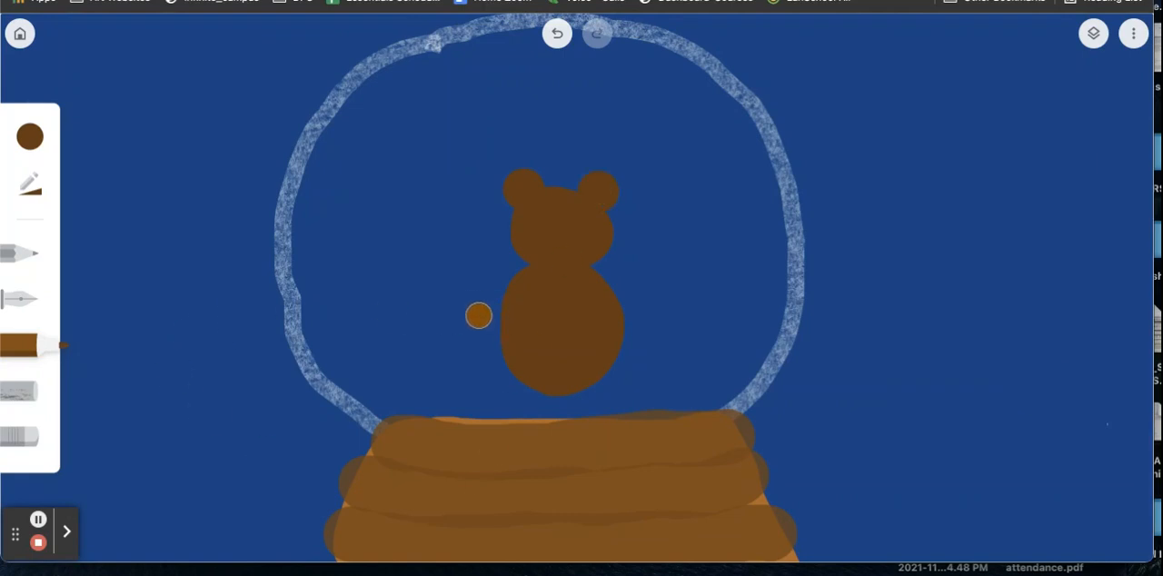
drag(471, 331, 506, 308)
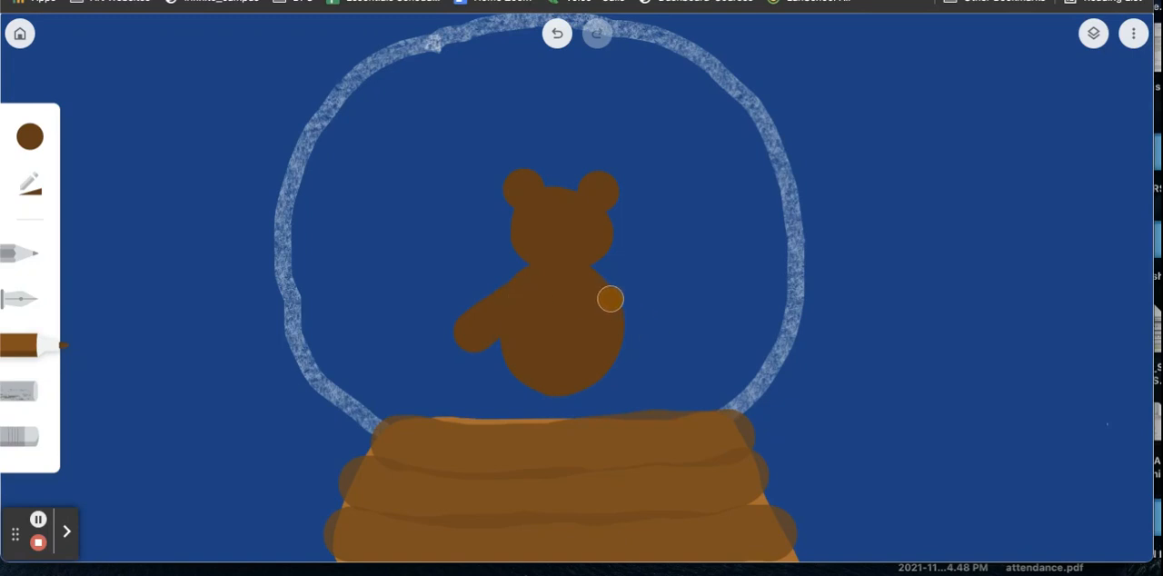
drag(609, 299, 658, 328)
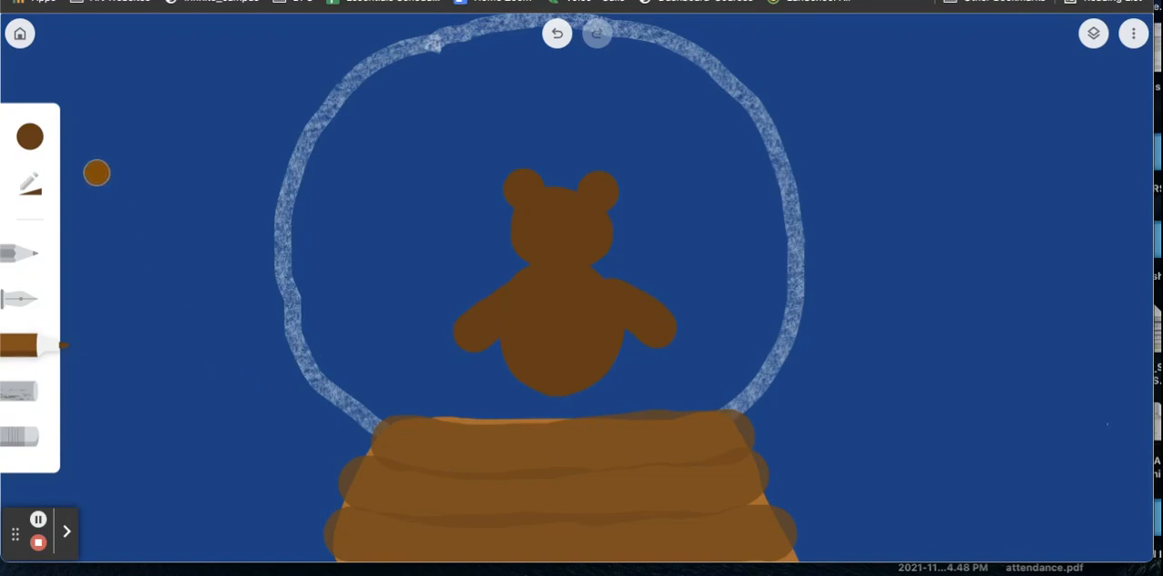
Step: Paint a bumpy white snowbank across the globe's bottom, curving up both sides over the bear's base, and put a white snowball on its left paw
click(30, 137)
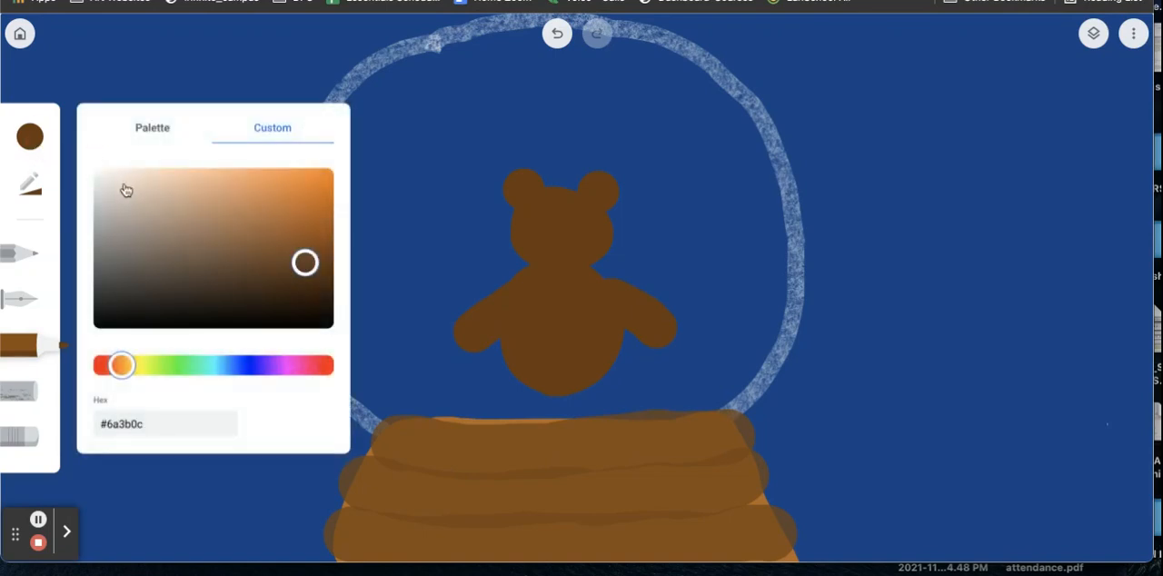
click(166, 138)
click(319, 184)
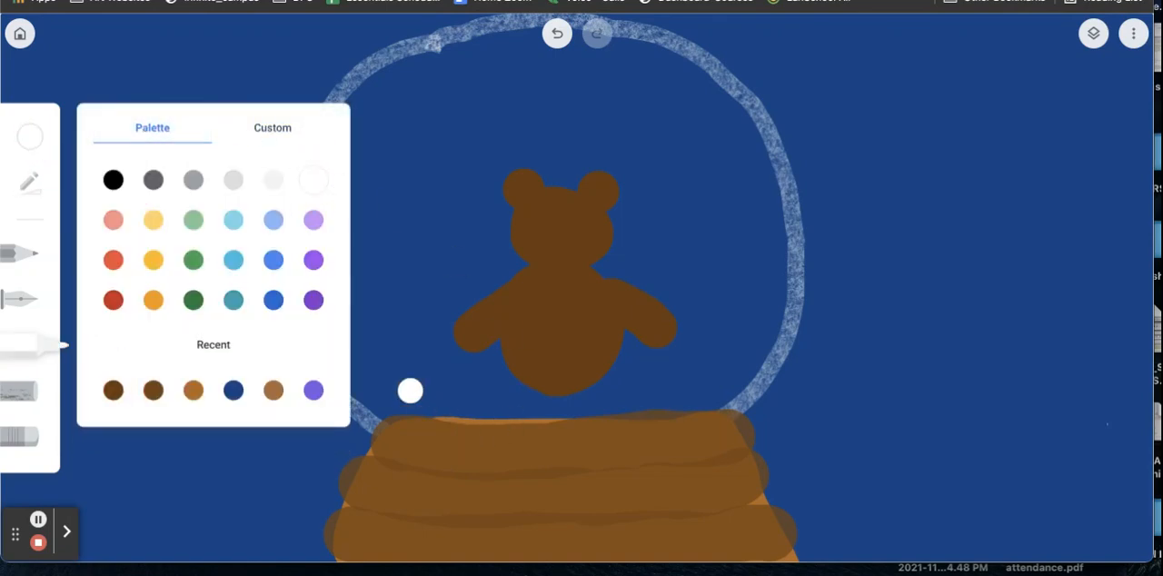
mouse_move(379, 406)
mouse_down()
mouse_move(397, 392)
mouse_move(464, 389)
mouse_move(692, 400)
mouse_move(746, 382)
mouse_up()
mouse_move(354, 384)
mouse_down()
mouse_move(342, 386)
mouse_move(343, 369)
mouse_move(375, 366)
mouse_move(384, 384)
mouse_move(530, 408)
mouse_move(734, 379)
mouse_move(679, 379)
mouse_move(742, 361)
mouse_move(771, 314)
mouse_up()
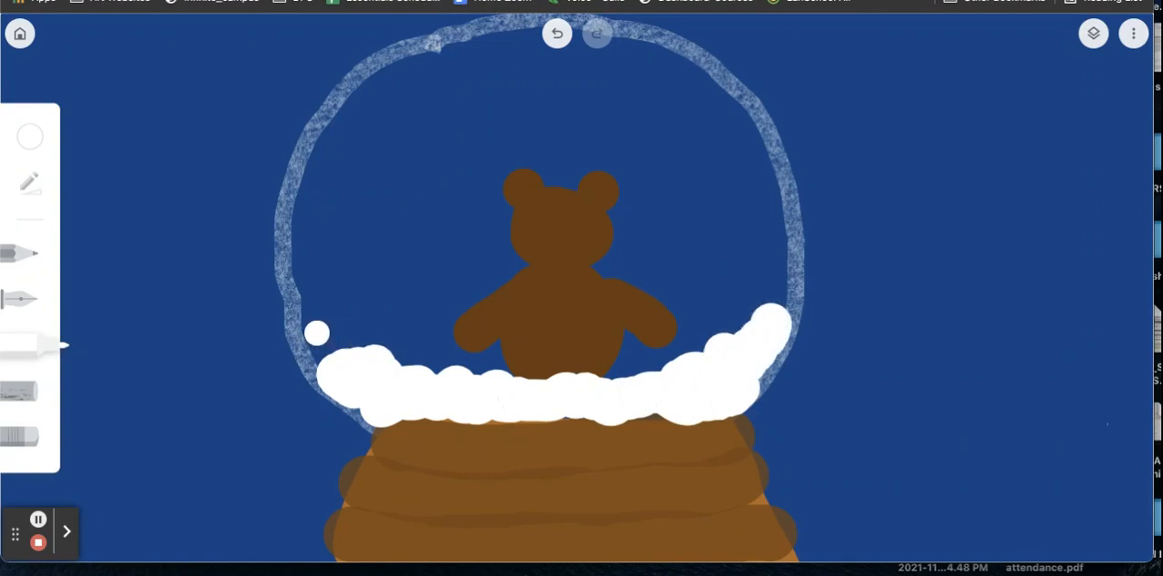
drag(315, 330, 380, 366)
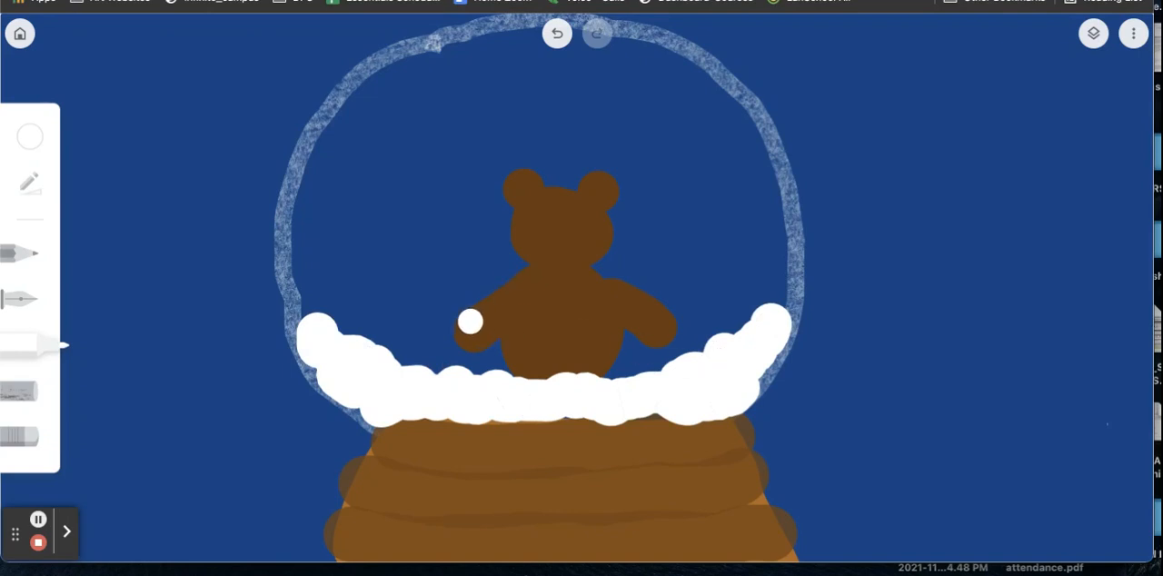
click(471, 320)
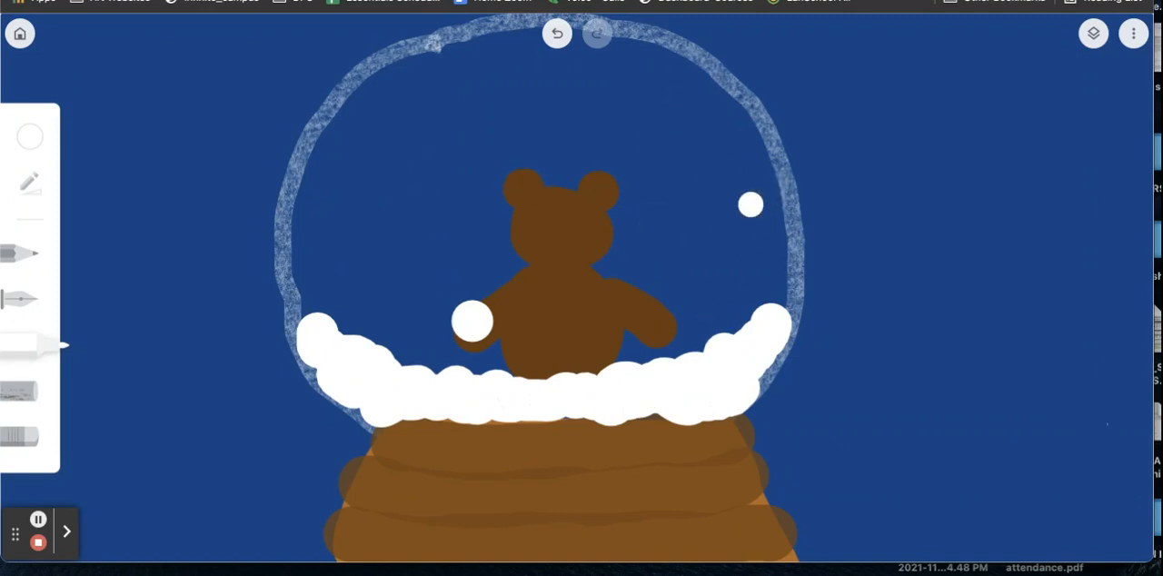
Step: Draw two filled black eyes on the bear's face with the pen at maximum size and full opacity
click(34, 139)
click(114, 181)
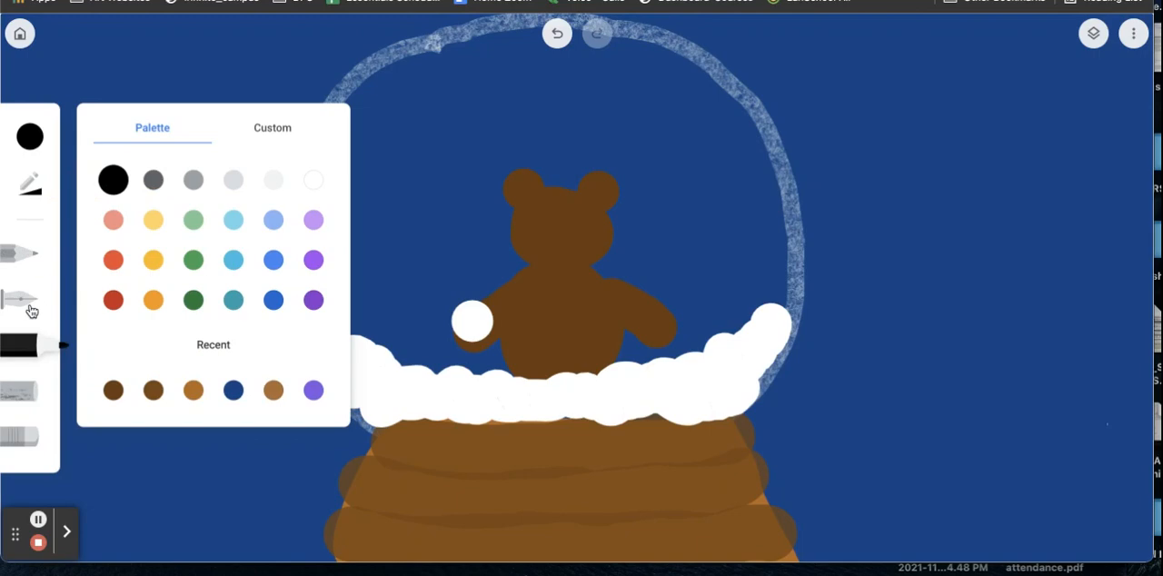
click(30, 309)
click(33, 185)
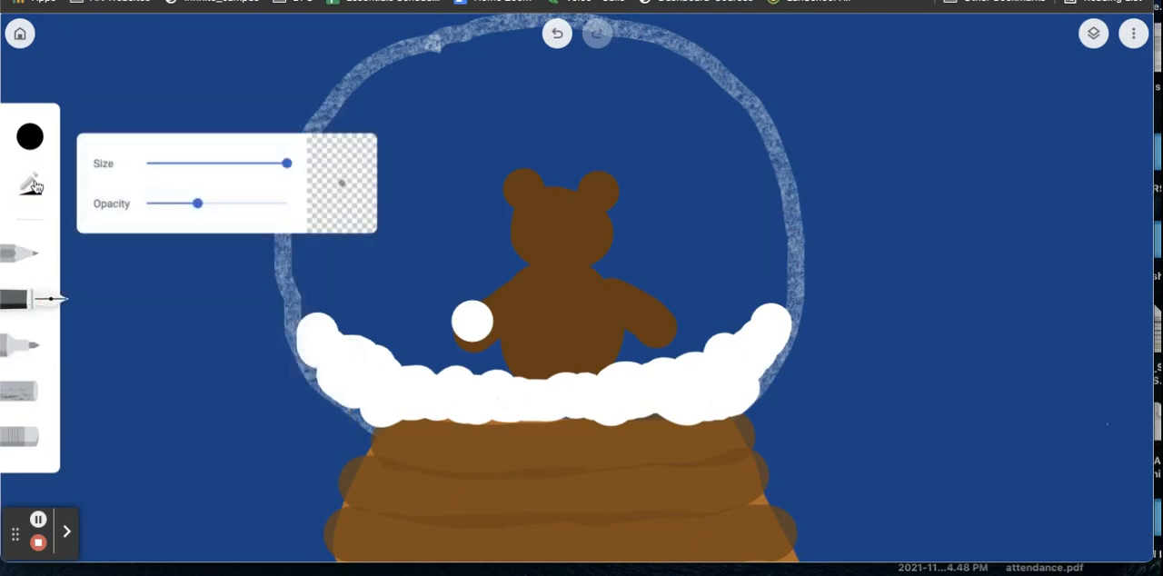
drag(197, 204, 286, 204)
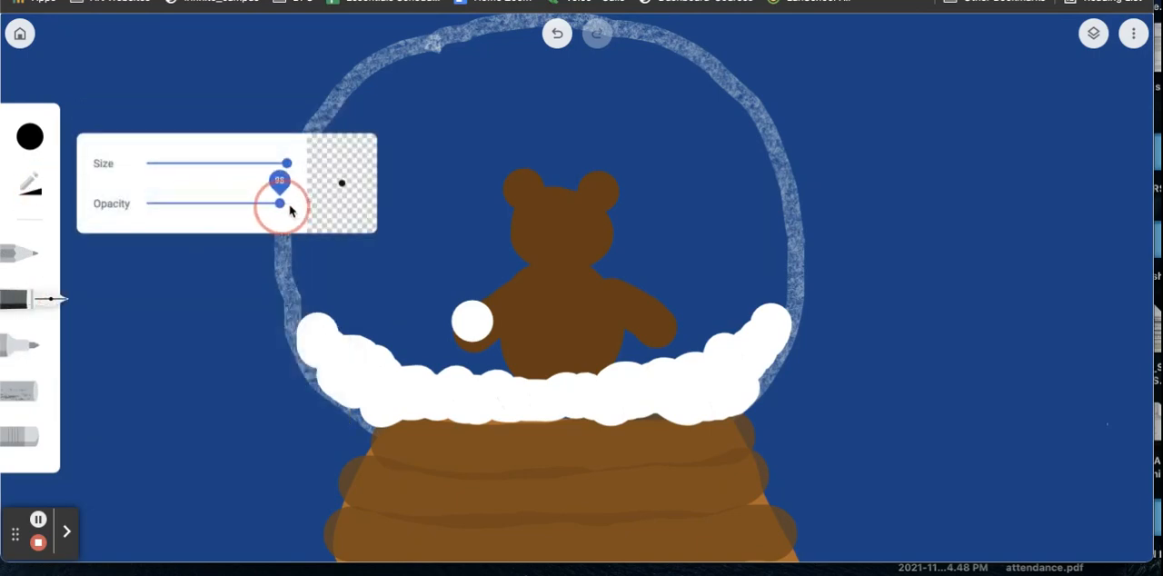
click(542, 219)
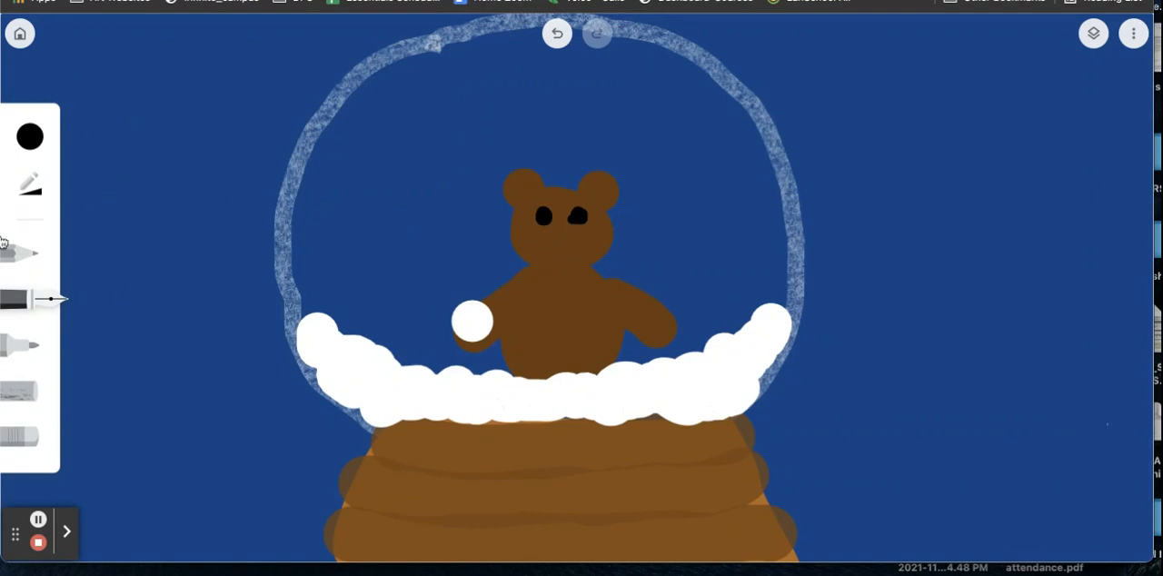
click(30, 184)
click(278, 166)
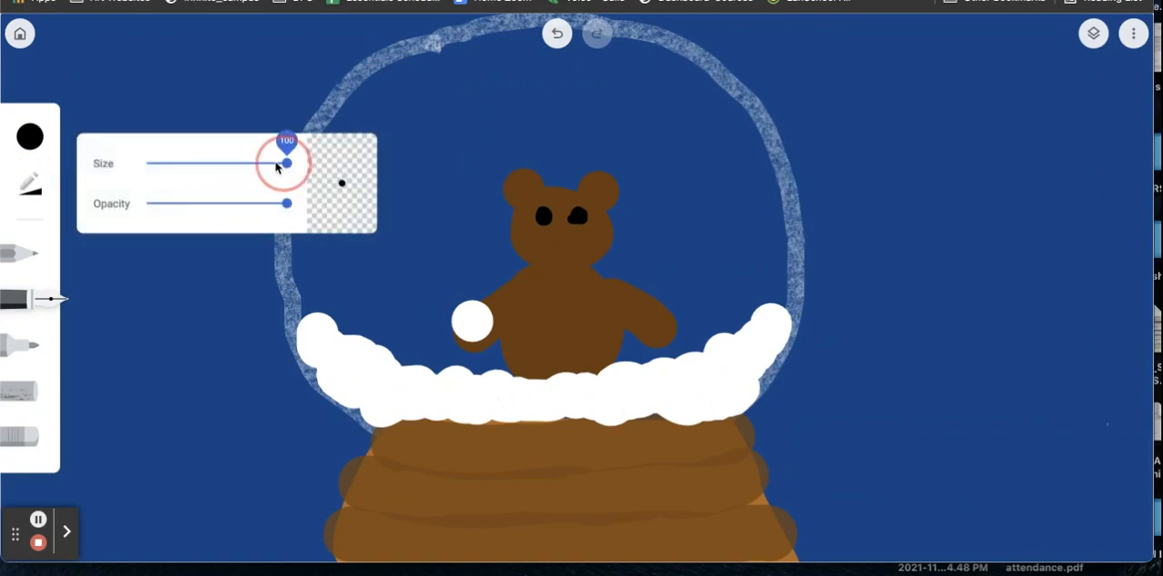
drag(278, 166, 236, 165)
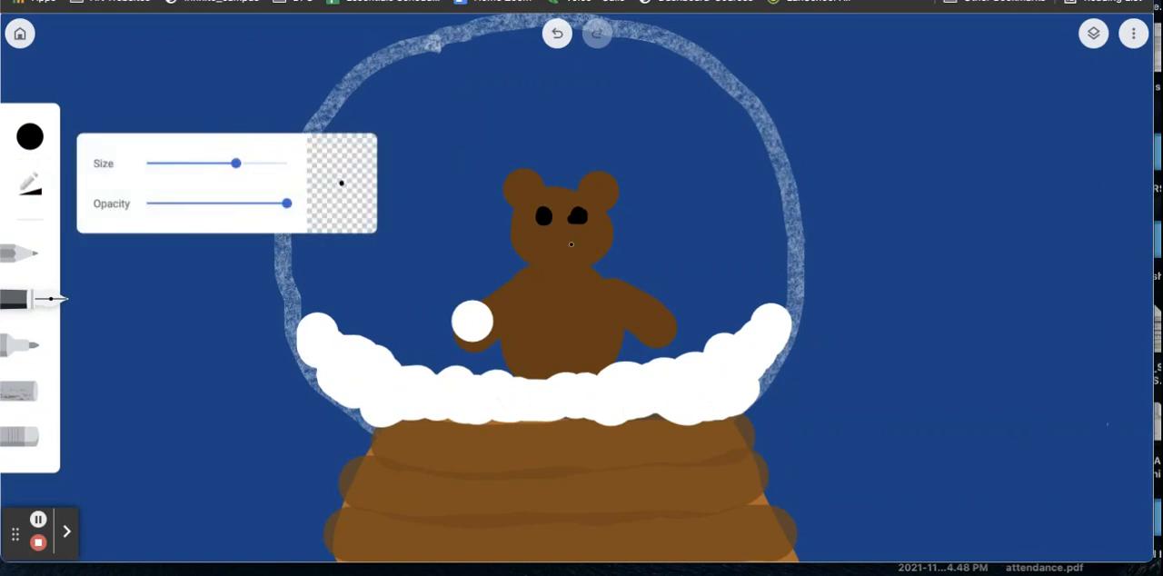
drag(553, 238, 542, 244)
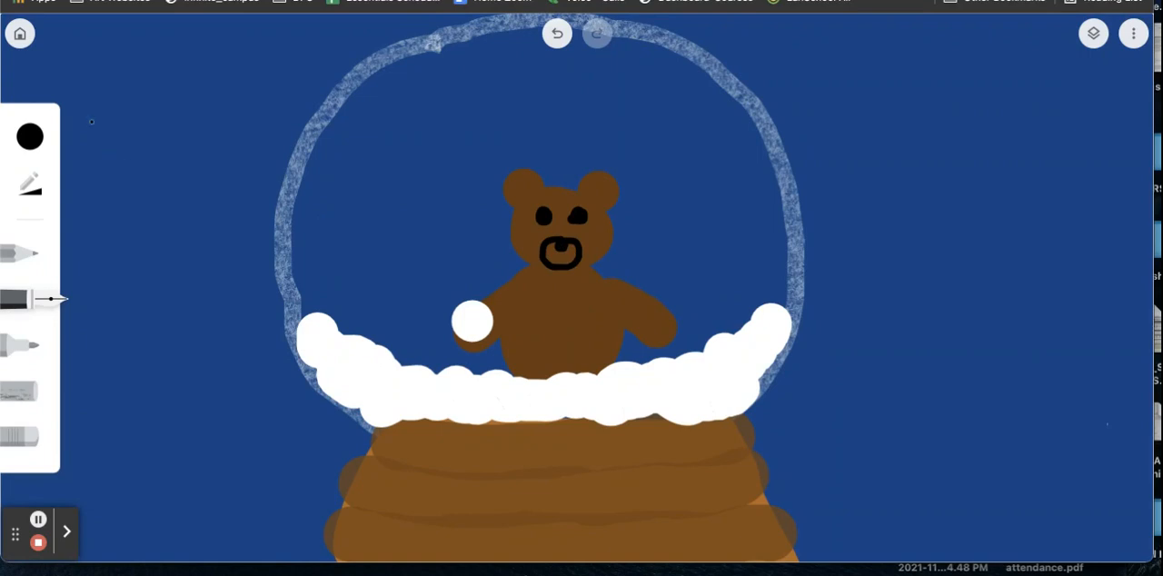
key(ctrl+z)
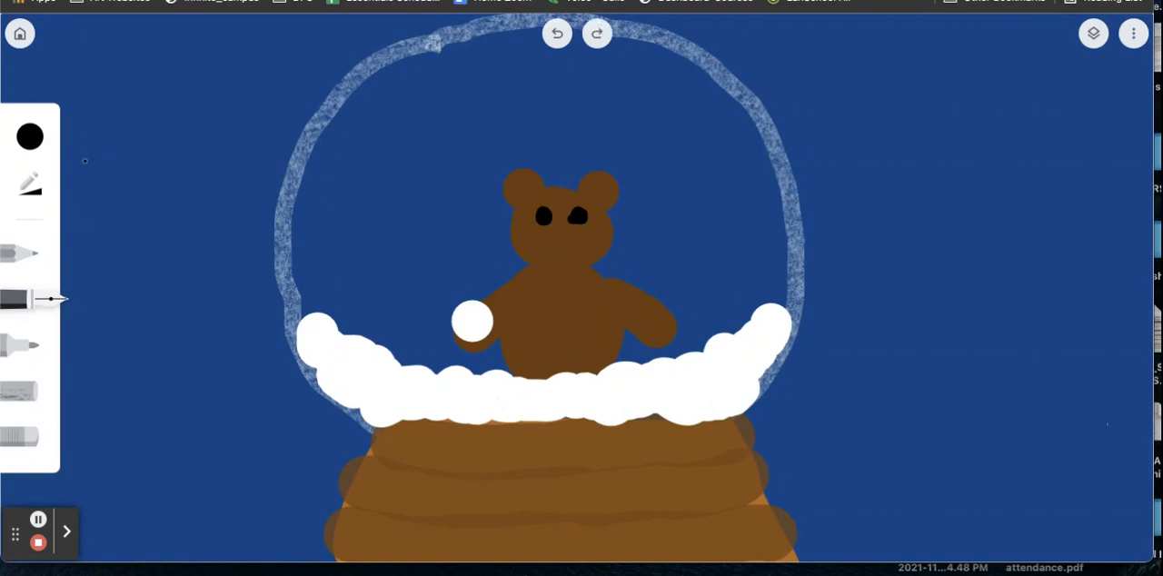
Step: Draw the bear's nose and muzzle, inner ear lines, and head, arm and body outlines in black with a thinner pen
click(45, 192)
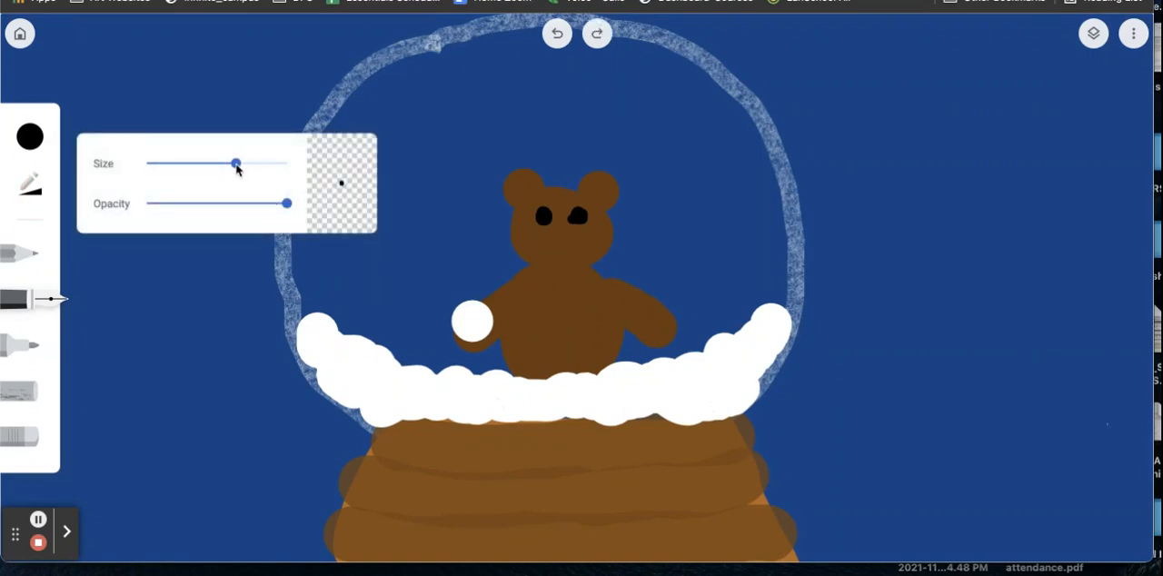
drag(236, 169, 220, 169)
mouse_move(562, 235)
mouse_down()
mouse_move(566, 265)
mouse_move(564, 240)
mouse_up()
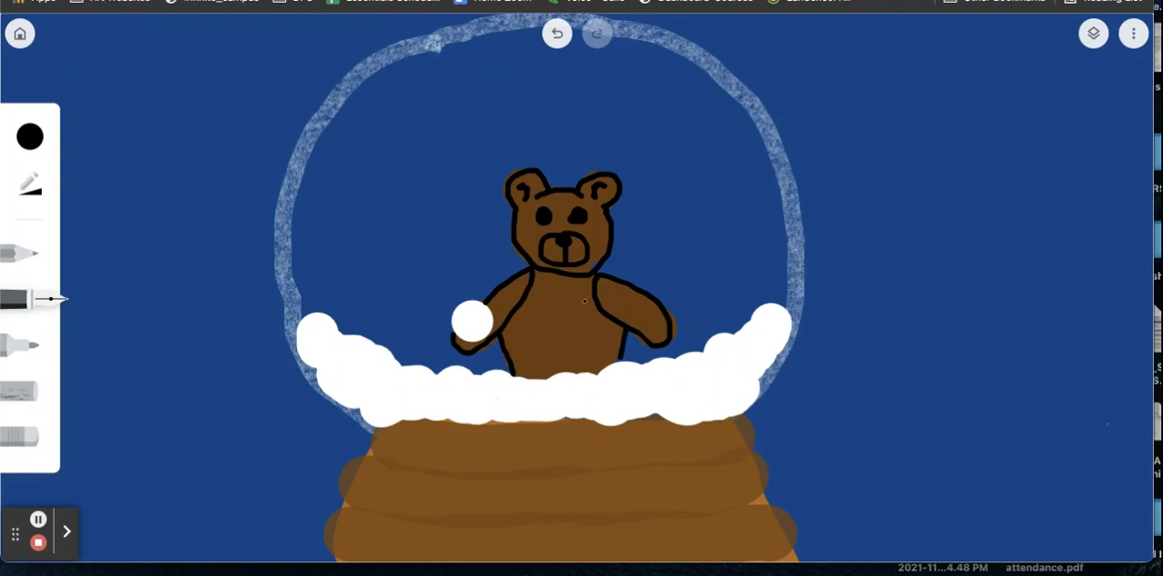
Step: Draw a dark red scarf around the bear's neck with a small marker, with one hanging end, and add the fringe with the pen
click(30, 136)
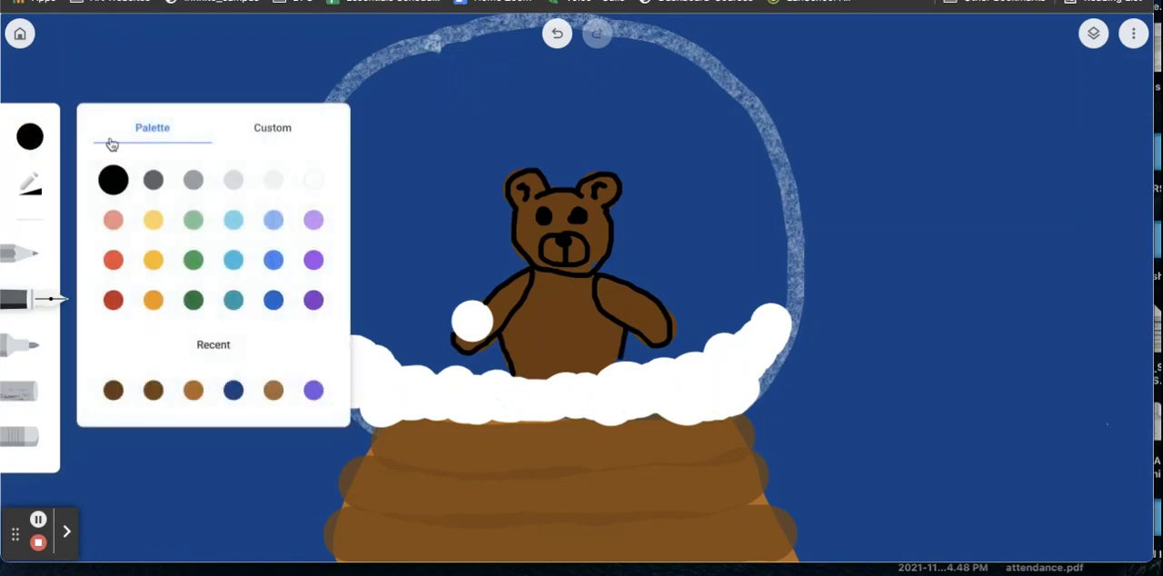
click(115, 262)
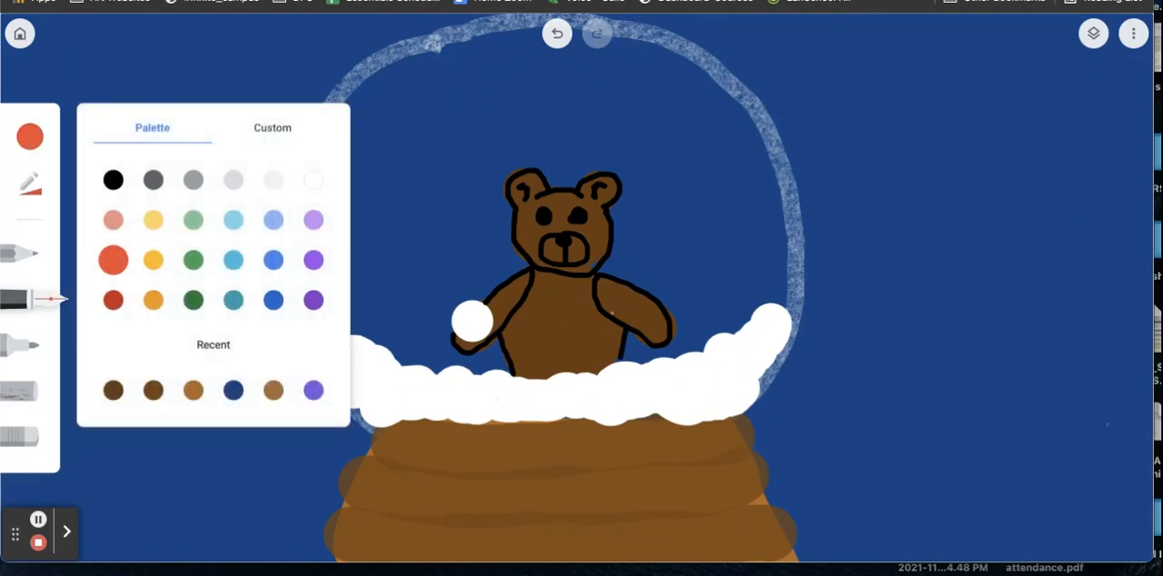
click(113, 301)
click(20, 342)
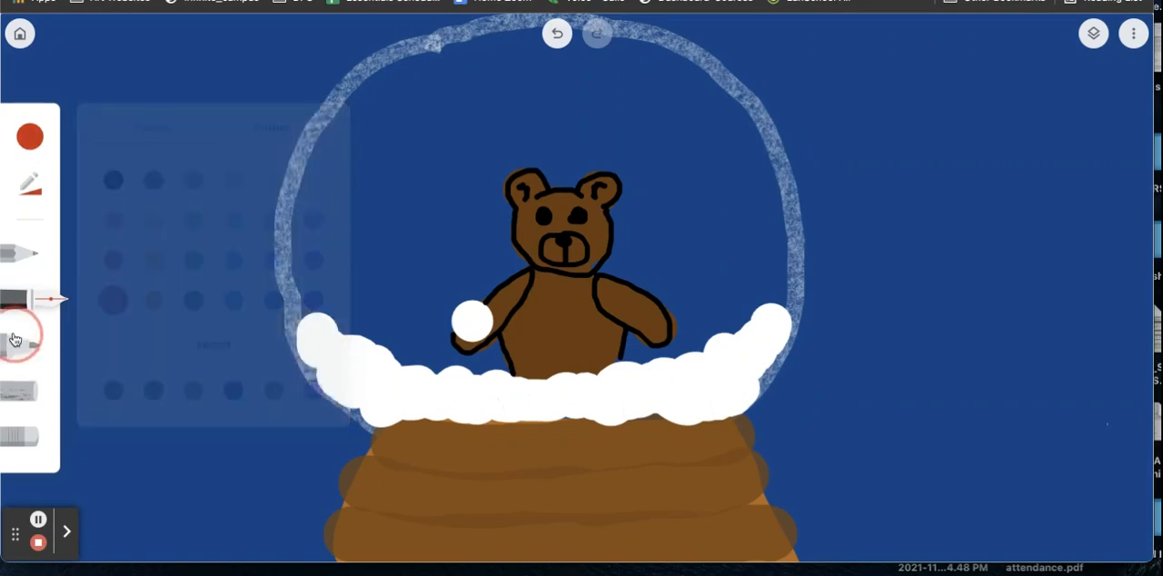
click(30, 191)
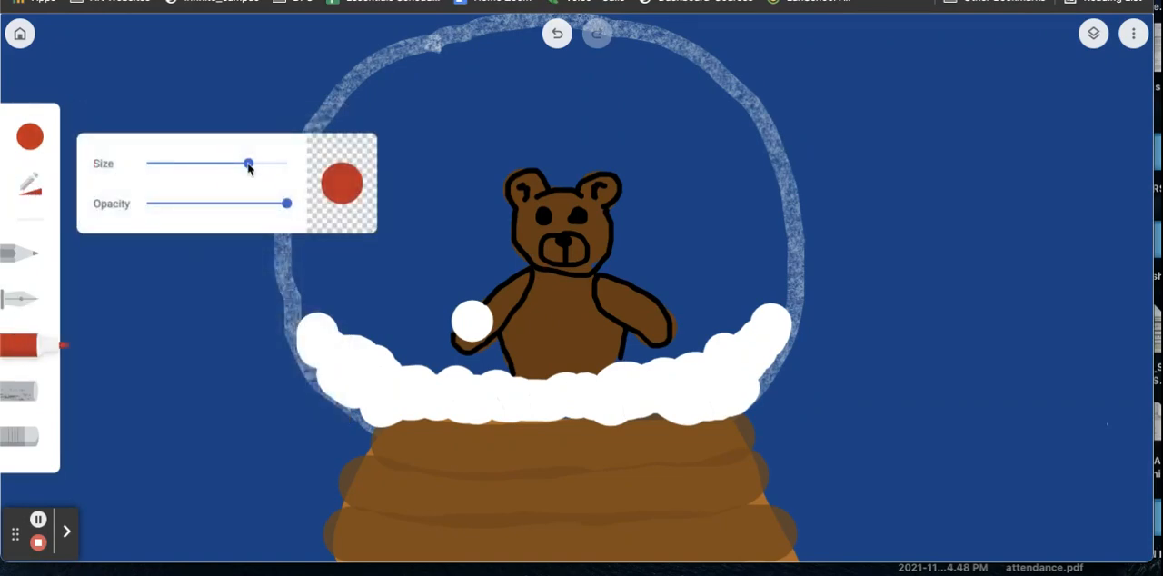
drag(248, 167, 167, 168)
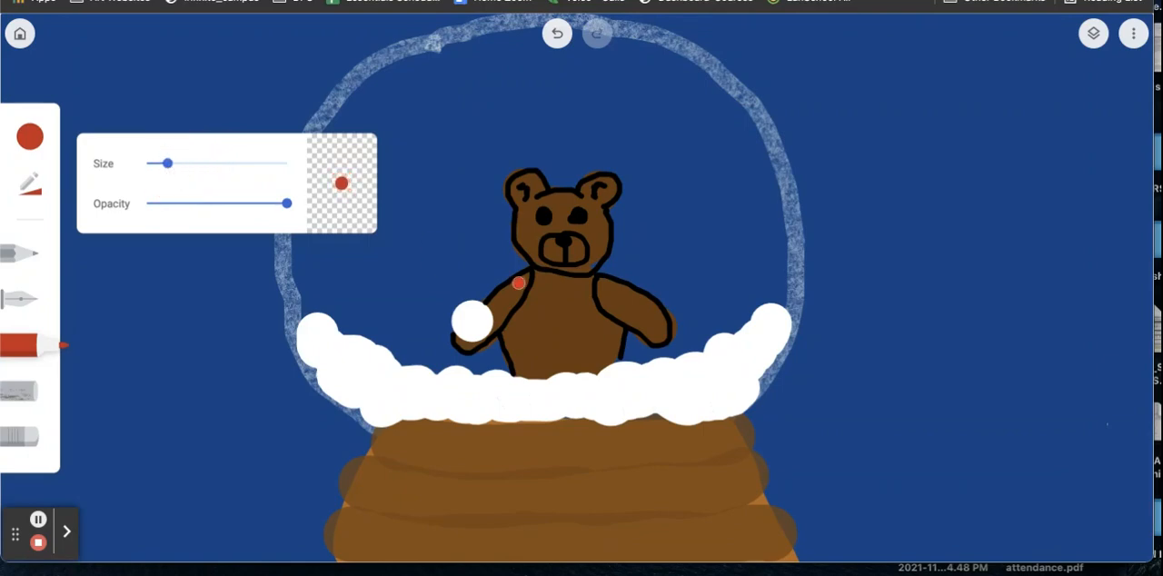
mouse_move(526, 274)
mouse_down()
mouse_move(590, 282)
mouse_move(586, 328)
mouse_move(571, 290)
mouse_up()
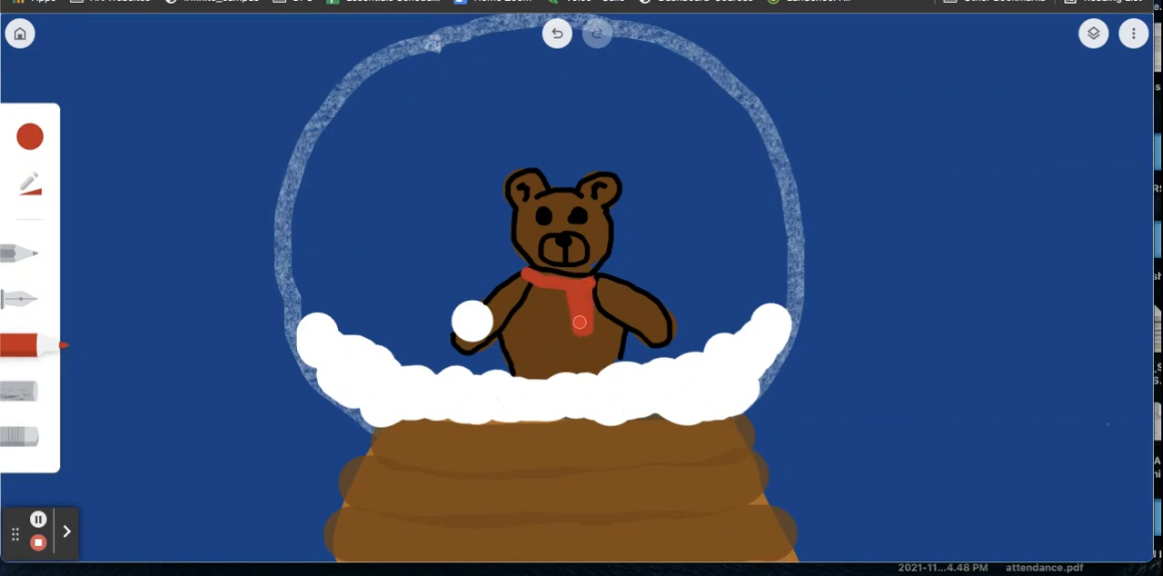
click(21, 299)
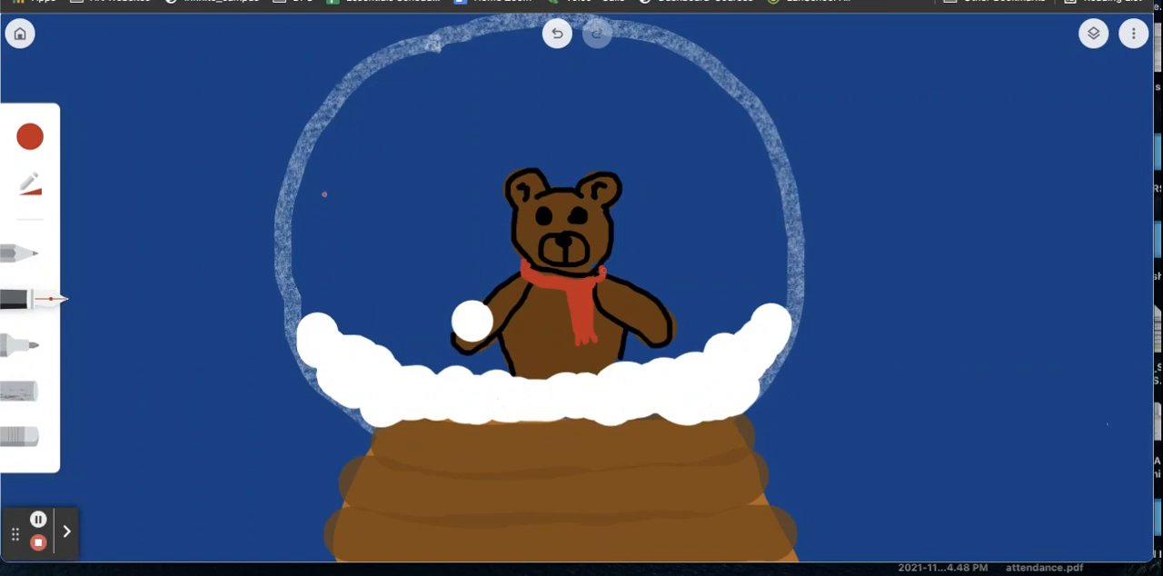
Step: Shade the globe with broad curved strokes of white chalk at size 100 and reduced opacity, building the strongest highlight along its left side
click(18, 392)
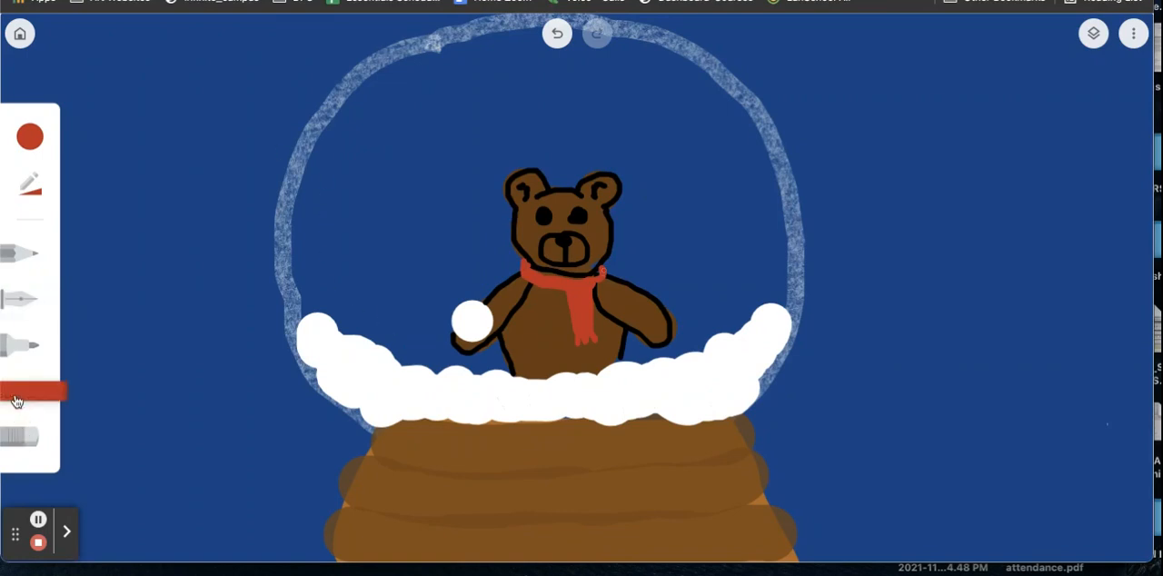
click(30, 137)
click(318, 183)
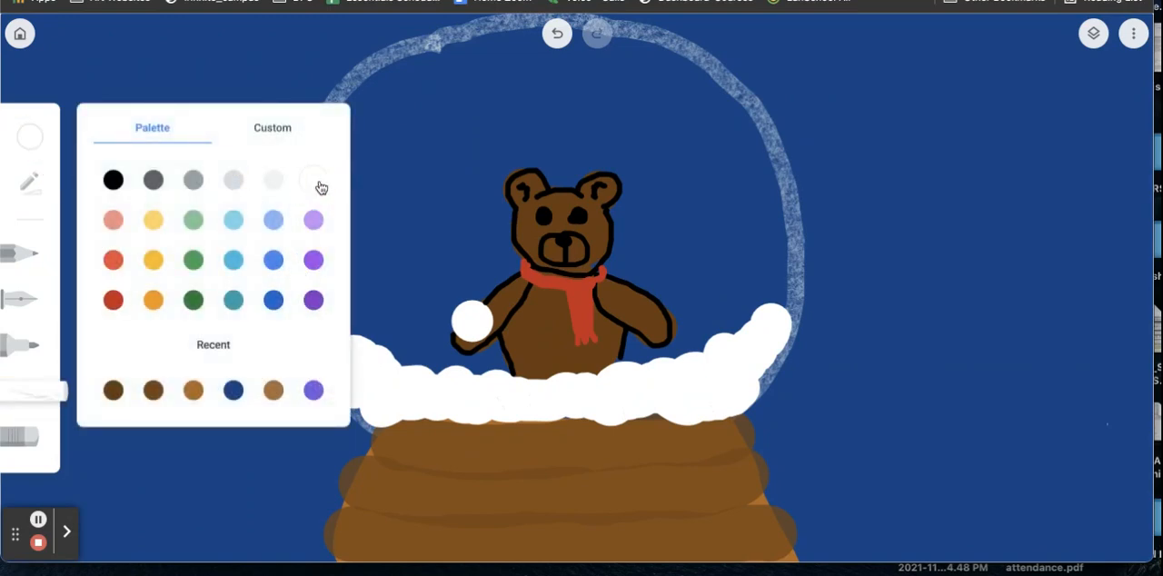
click(31, 191)
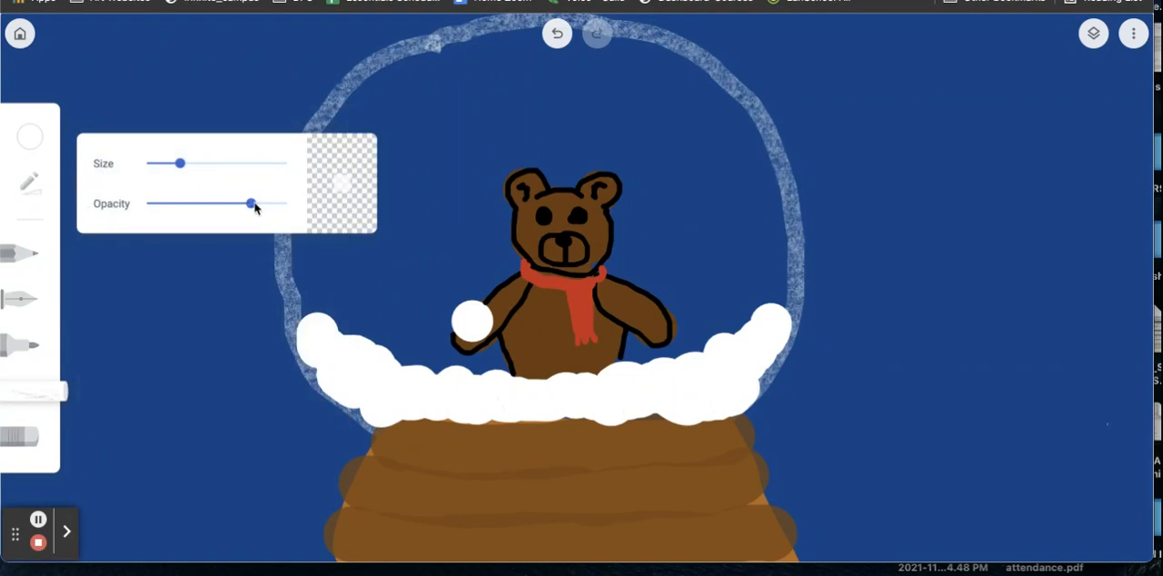
drag(251, 208, 230, 203)
drag(179, 160, 289, 162)
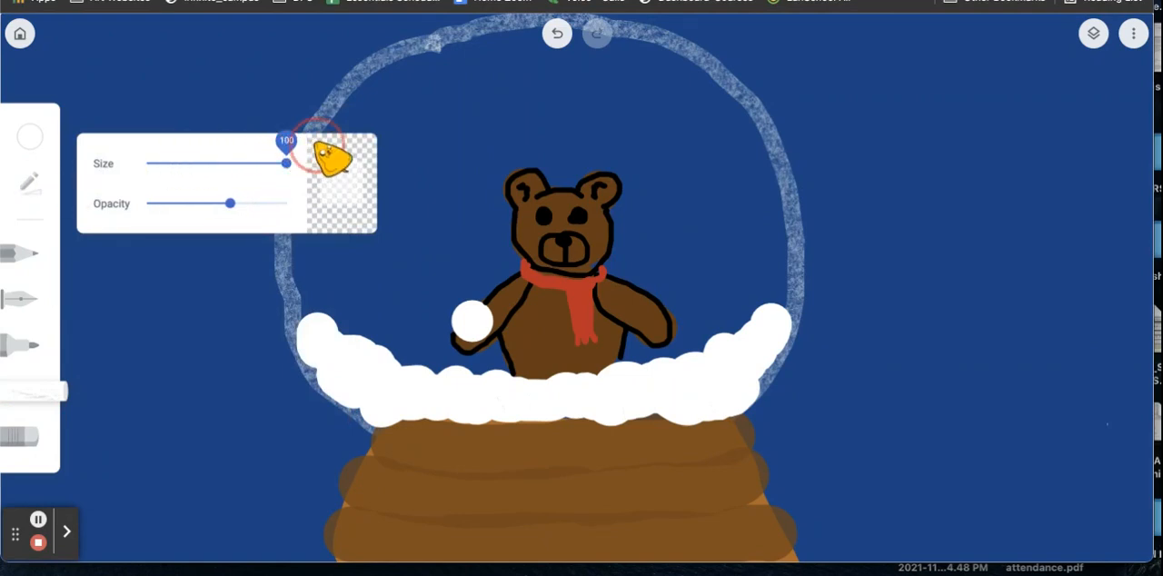
drag(232, 207, 204, 204)
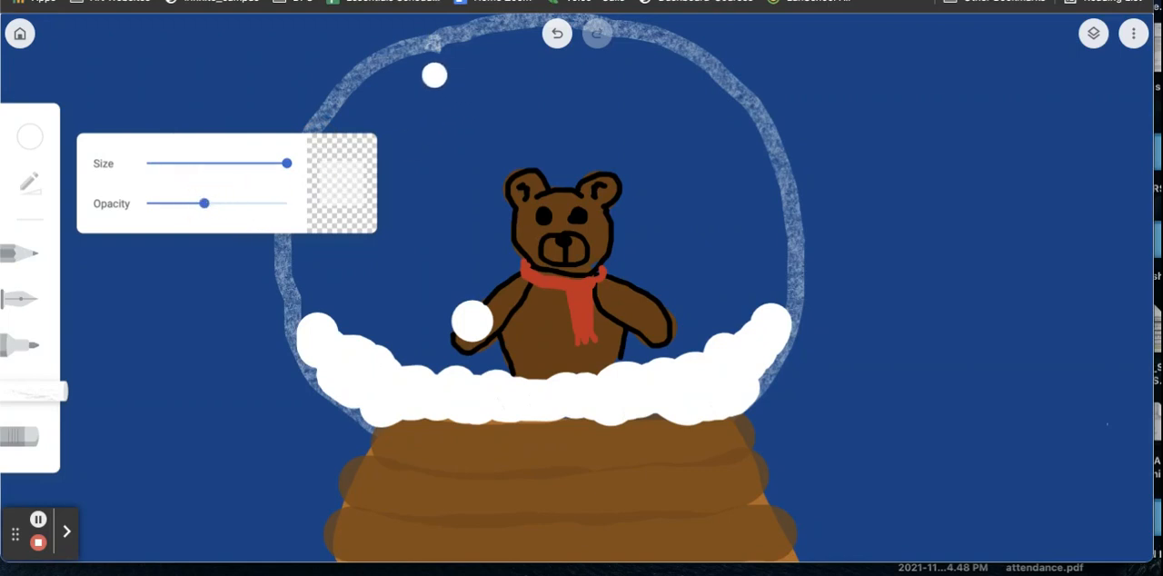
mouse_move(462, 64)
mouse_down()
mouse_move(363, 133)
mouse_move(328, 257)
mouse_up()
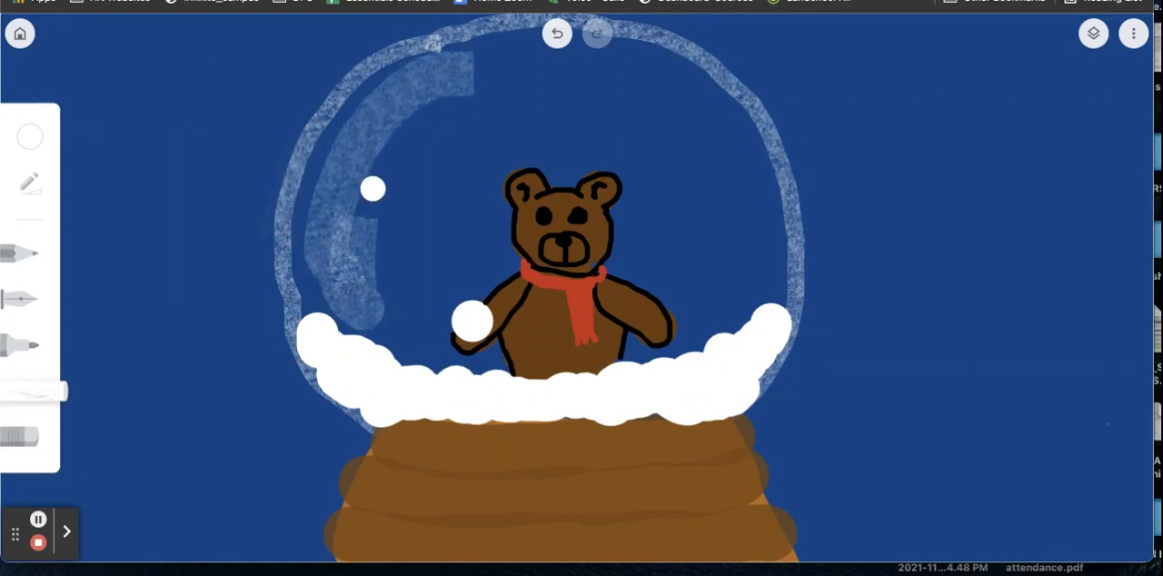
mouse_move(472, 104)
mouse_down()
mouse_move(414, 175)
mouse_move(372, 306)
mouse_move(398, 341)
mouse_move(394, 225)
mouse_move(471, 126)
mouse_move(419, 276)
mouse_move(425, 329)
mouse_move(424, 243)
mouse_move(472, 193)
mouse_move(445, 310)
mouse_move(472, 357)
mouse_move(526, 161)
mouse_move(551, 169)
mouse_move(546, 361)
mouse_move(577, 133)
mouse_move(602, 163)
mouse_move(631, 348)
mouse_move(615, 120)
mouse_move(698, 320)
mouse_move(617, 61)
mouse_move(756, 221)
mouse_move(755, 285)
mouse_move(716, 94)
mouse_move(784, 224)
mouse_move(748, 173)
mouse_move(574, 31)
mouse_move(501, 70)
mouse_move(579, 72)
mouse_move(454, 83)
mouse_move(332, 198)
mouse_move(320, 289)
mouse_move(298, 187)
mouse_move(470, 23)
mouse_move(767, 343)
mouse_move(728, 347)
mouse_move(746, 250)
mouse_move(726, 270)
mouse_move(732, 291)
mouse_move(361, 427)
mouse_move(320, 403)
mouse_move(304, 339)
mouse_move(313, 229)
mouse_move(357, 367)
mouse_move(542, 449)
mouse_move(594, 453)
mouse_move(333, 144)
mouse_move(357, 301)
mouse_move(347, 296)
mouse_move(402, 120)
mouse_move(334, 316)
mouse_move(371, 70)
mouse_move(438, 58)
mouse_move(307, 279)
mouse_move(380, 74)
mouse_move(484, 35)
mouse_move(291, 276)
mouse_move(349, 163)
mouse_move(505, 90)
mouse_move(301, 299)
mouse_move(332, 165)
mouse_move(496, 21)
mouse_move(320, 247)
mouse_move(532, 28)
mouse_move(426, 121)
mouse_move(330, 172)
mouse_move(475, 99)
mouse_move(337, 300)
mouse_move(344, 332)
mouse_up()
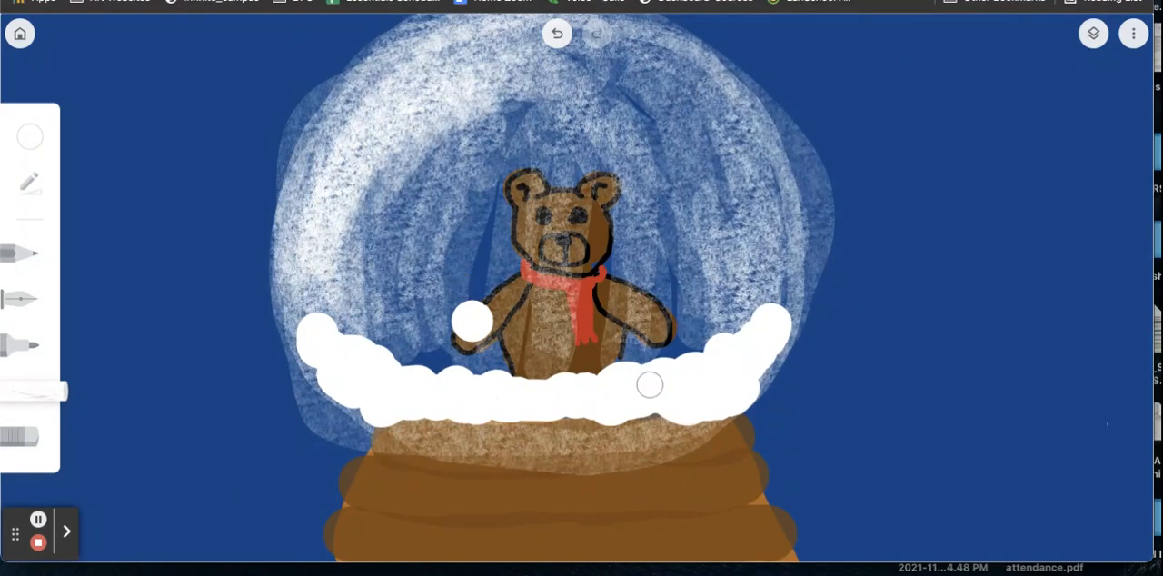
Step: Return to the gallery and duplicate the bear snow globe drawing
click(20, 36)
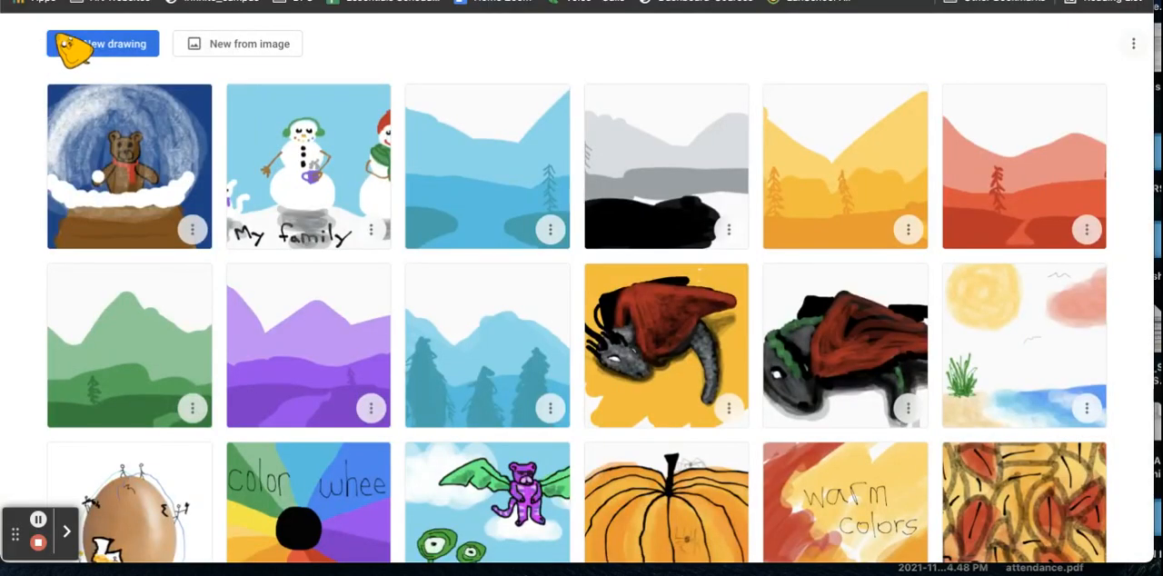
click(193, 231)
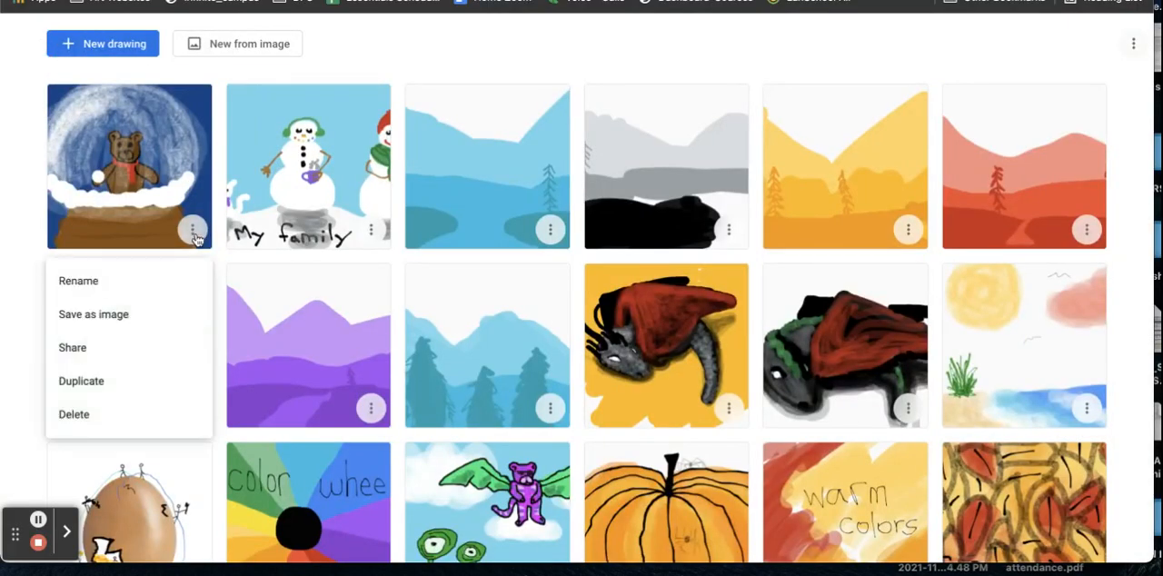
click(109, 389)
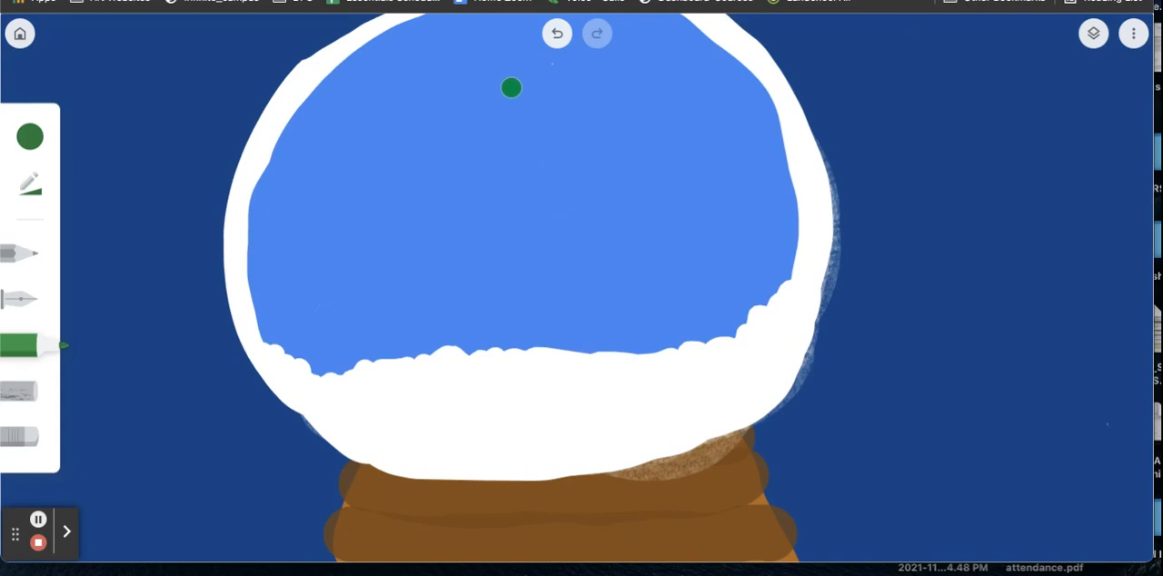
Step: Draw the top two tiers of a dark green pine tree inside the empty globe with the marker and fill them solid
mouse_move(508, 79)
mouse_down()
mouse_move(468, 151)
mouse_move(570, 149)
mouse_move(520, 61)
mouse_move(491, 137)
mouse_move(515, 91)
mouse_move(519, 140)
mouse_move(549, 125)
mouse_up()
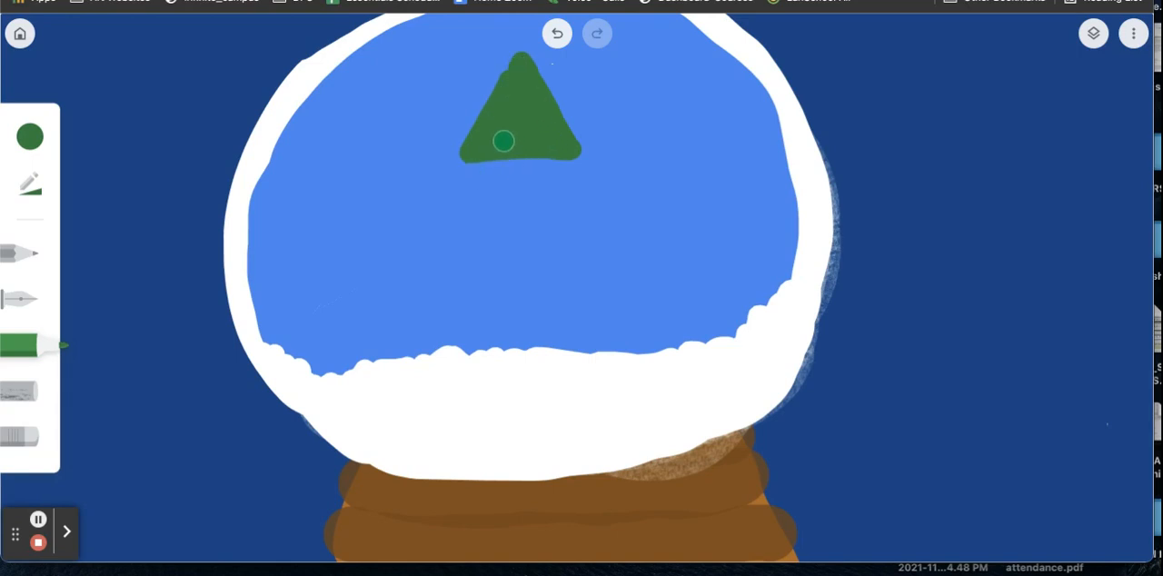
mouse_move(503, 141)
mouse_down()
mouse_move(433, 243)
mouse_move(607, 231)
mouse_move(540, 141)
mouse_up()
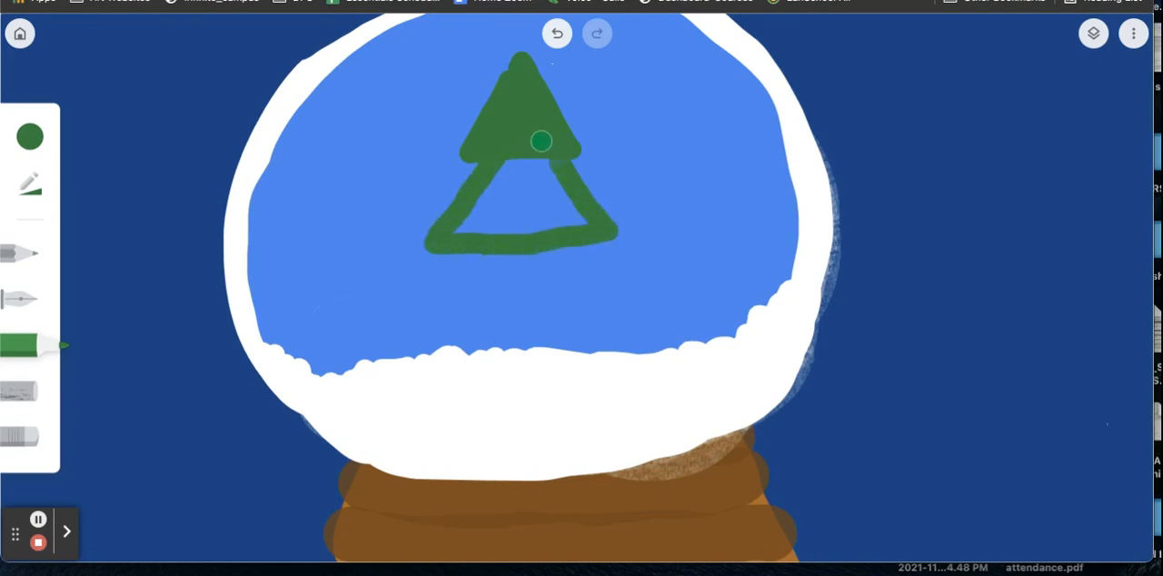
mouse_move(500, 182)
mouse_down()
mouse_move(469, 248)
mouse_move(492, 191)
mouse_move(456, 226)
mouse_up()
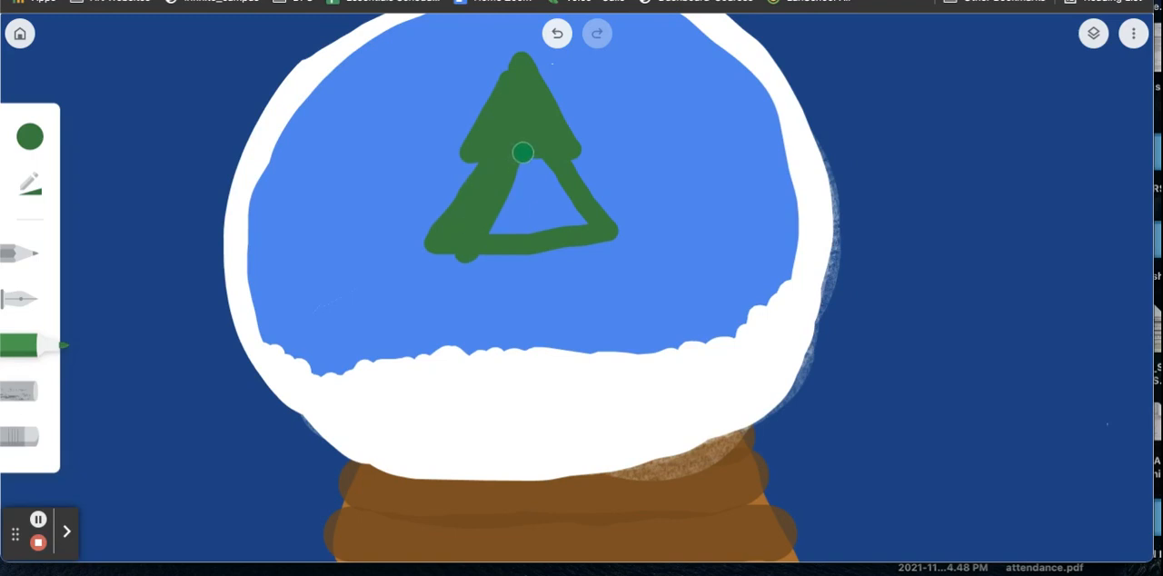
mouse_move(522, 153)
mouse_down()
mouse_move(512, 230)
mouse_move(535, 152)
mouse_move(556, 191)
mouse_up()
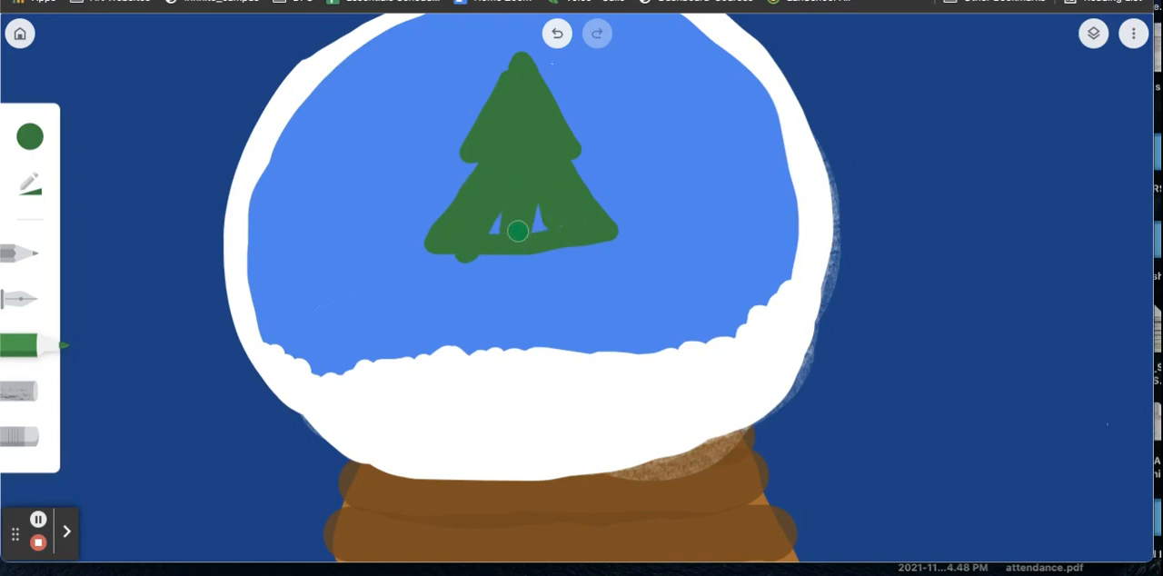
mouse_move(518, 231)
mouse_down()
mouse_move(548, 229)
mouse_move(518, 226)
mouse_up()
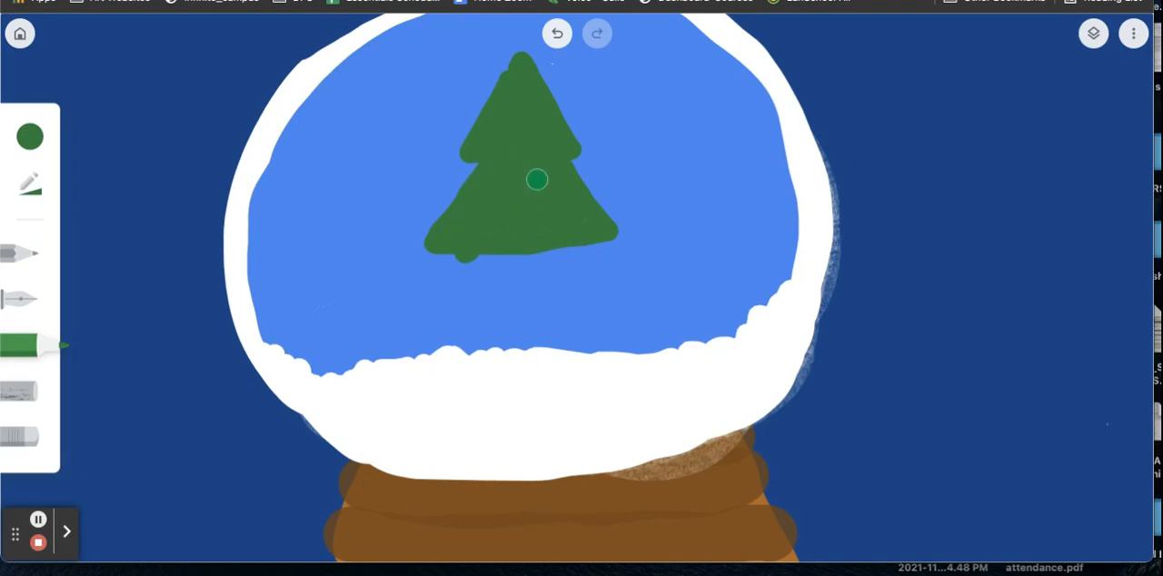
Step: Add a wider filled bottom tier to the green tree, reaching the snow, and give it a ragged lower edge
mouse_move(464, 255)
mouse_down()
mouse_move(408, 328)
mouse_move(508, 339)
mouse_move(635, 331)
mouse_move(570, 230)
mouse_move(615, 315)
mouse_move(558, 243)
mouse_move(584, 331)
mouse_move(554, 248)
mouse_move(595, 325)
mouse_move(541, 249)
mouse_move(559, 299)
mouse_move(551, 319)
mouse_move(540, 269)
mouse_move(533, 310)
mouse_move(561, 330)
mouse_up()
drag(518, 243, 520, 324)
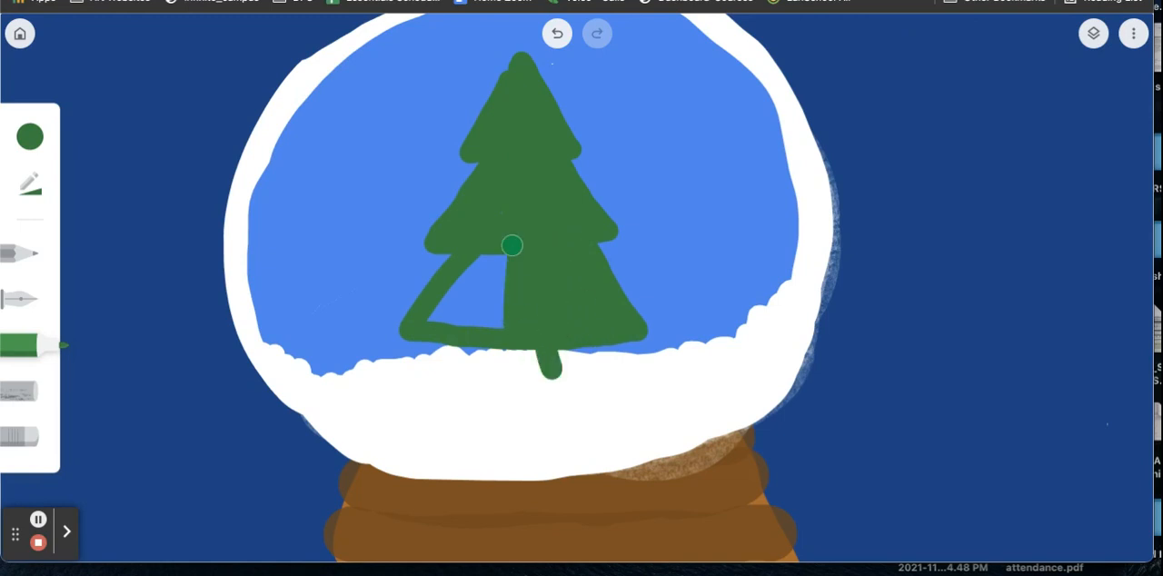
mouse_move(511, 245)
mouse_down()
mouse_move(486, 314)
mouse_move(496, 285)
mouse_move(496, 345)
mouse_move(484, 325)
mouse_move(507, 225)
mouse_move(450, 319)
mouse_move(478, 262)
mouse_move(428, 329)
mouse_move(477, 263)
mouse_up()
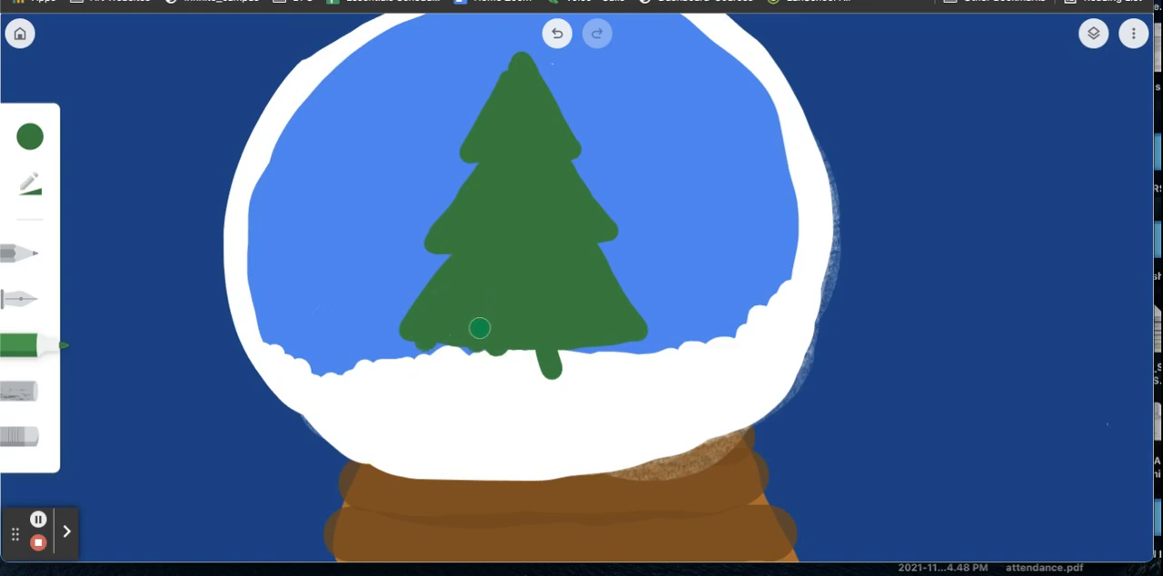
mouse_move(479, 328)
mouse_down()
mouse_move(461, 324)
mouse_move(442, 369)
mouse_move(486, 315)
mouse_move(508, 329)
mouse_move(516, 366)
mouse_move(512, 324)
mouse_move(524, 357)
mouse_move(535, 330)
mouse_move(558, 365)
mouse_move(555, 326)
mouse_move(591, 362)
mouse_move(577, 336)
mouse_move(622, 348)
mouse_move(623, 337)
mouse_move(654, 343)
mouse_up()
mouse_move(456, 351)
mouse_down()
mouse_move(404, 352)
mouse_move(435, 310)
mouse_move(410, 340)
mouse_move(466, 313)
mouse_up()
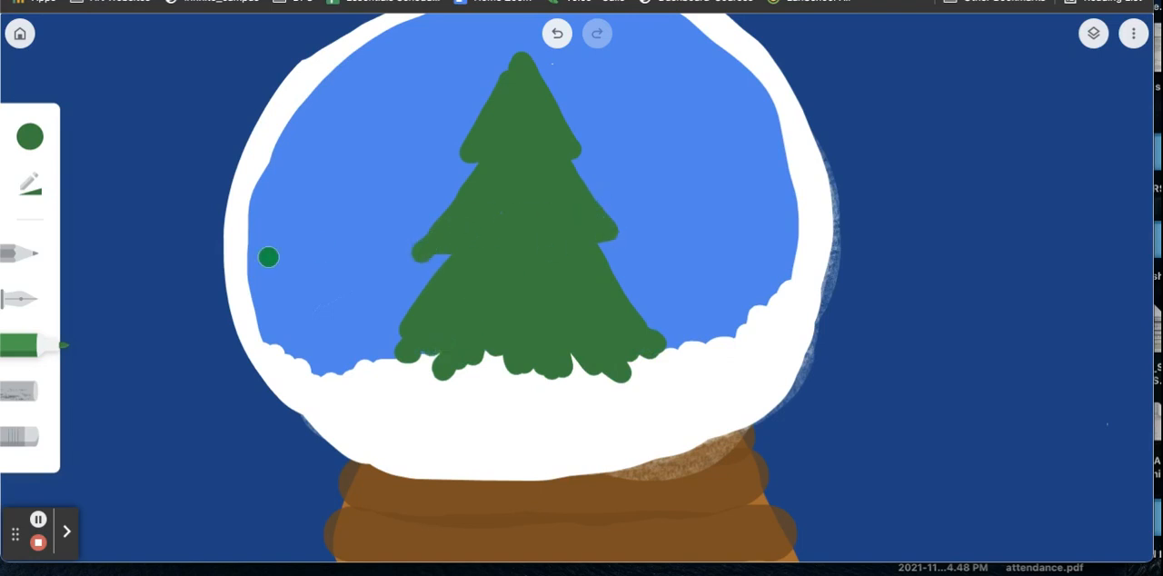
Step: Reduce the marker size and add jagged green branch tips along both sides and the peak of the tree
click(40, 205)
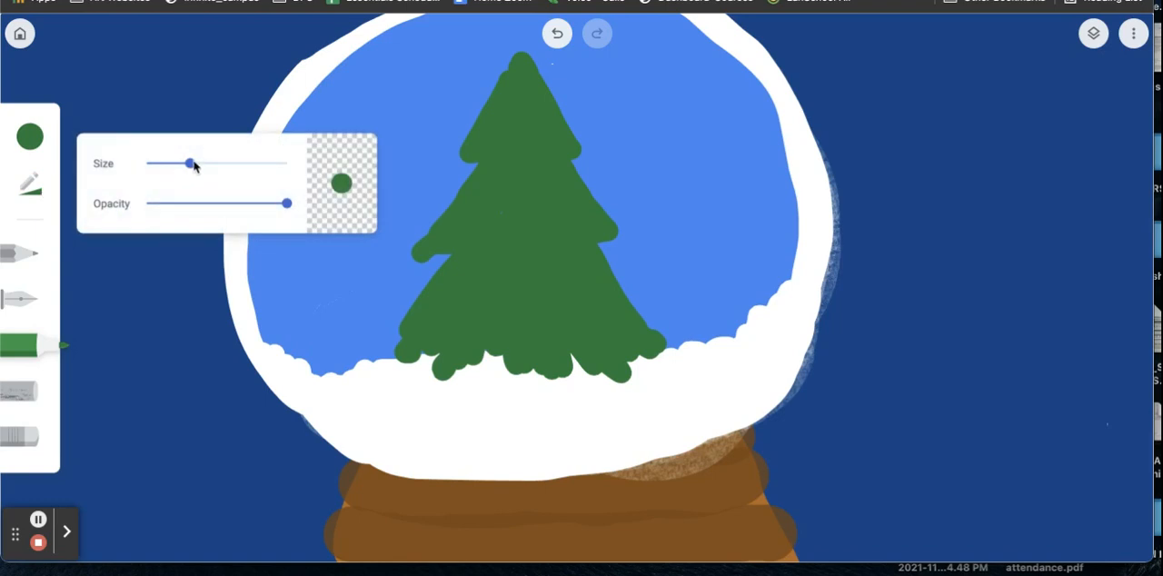
drag(191, 163, 174, 163)
mouse_move(444, 131)
mouse_down()
mouse_move(495, 99)
mouse_move(455, 134)
mouse_move(480, 130)
mouse_move(457, 162)
mouse_up()
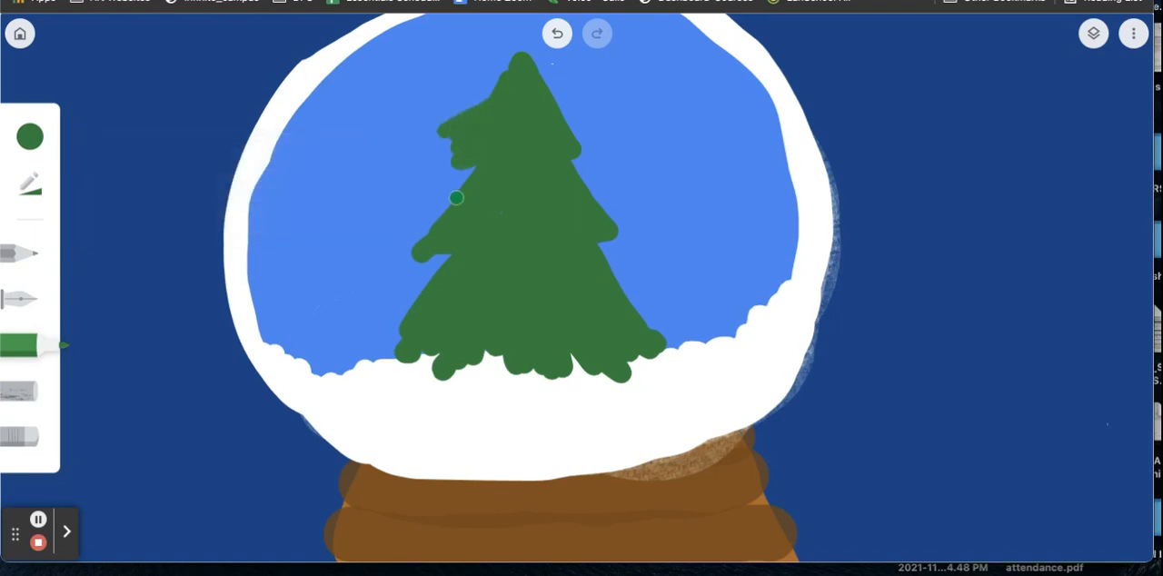
mouse_move(421, 218)
mouse_down()
mouse_move(406, 245)
mouse_move(463, 236)
mouse_up()
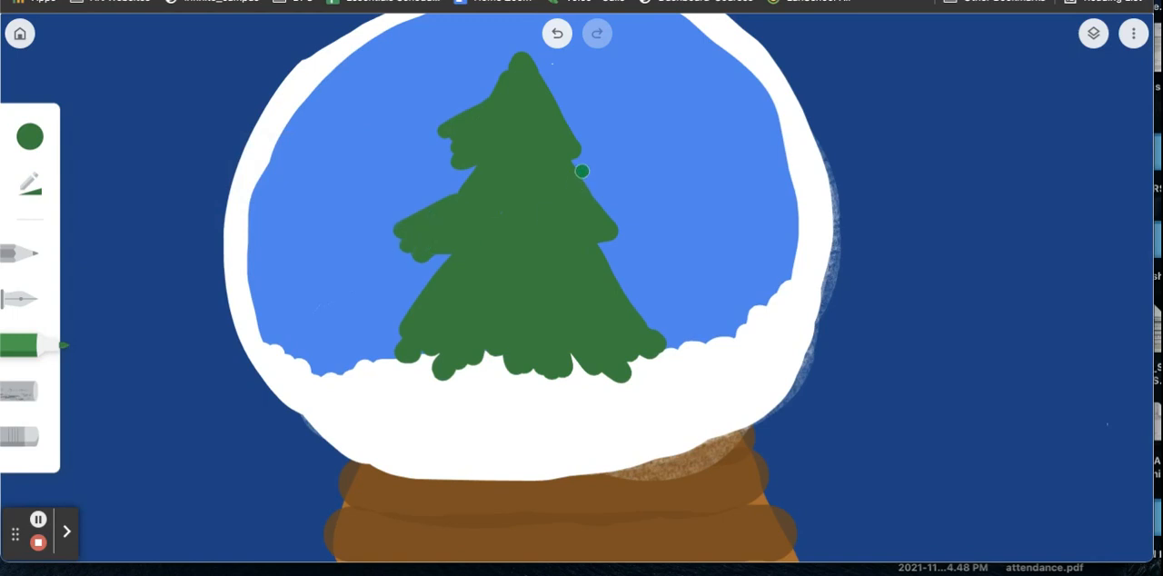
drag(607, 197, 618, 223)
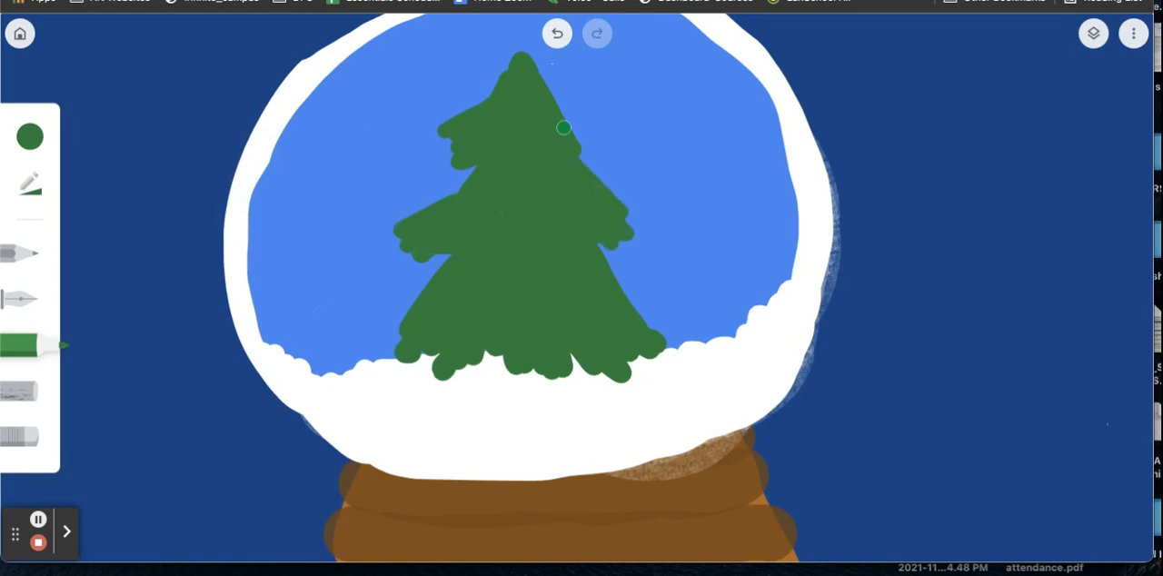
drag(543, 71, 589, 153)
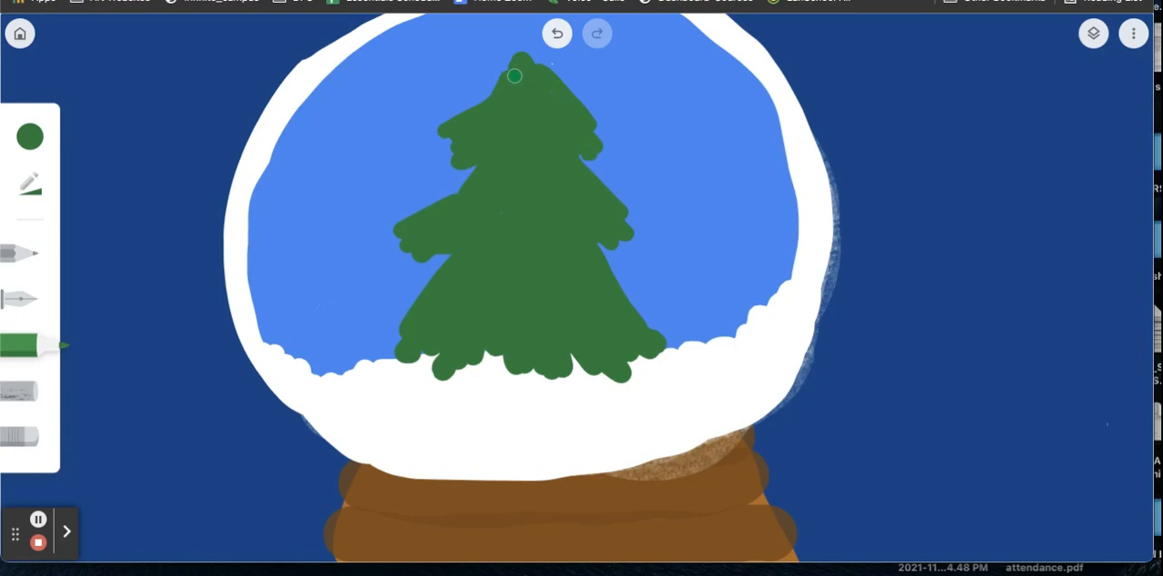
drag(458, 103, 459, 120)
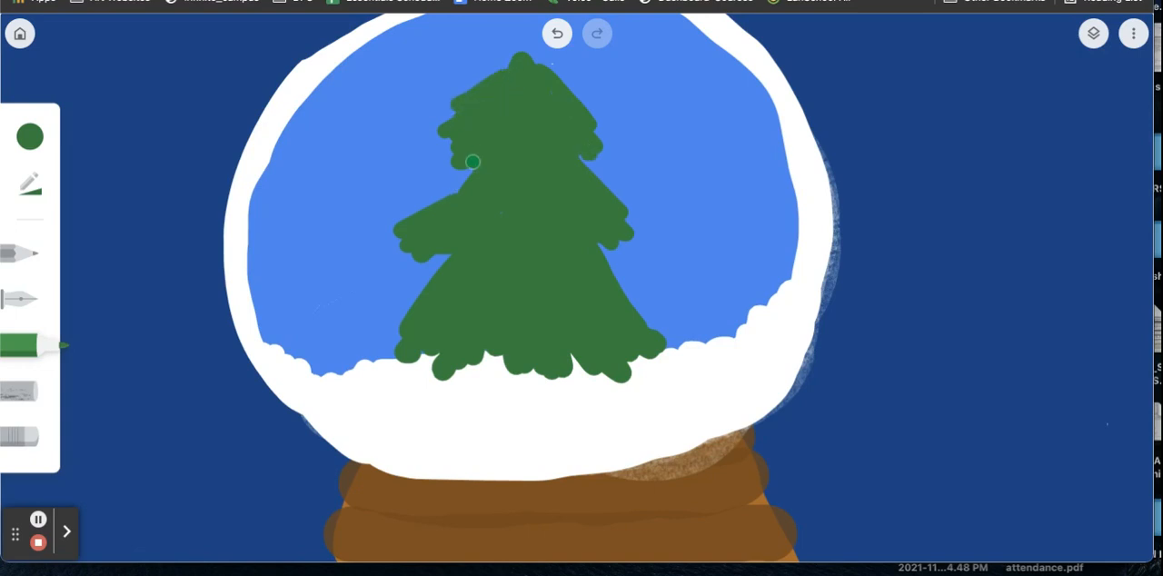
drag(472, 162, 470, 179)
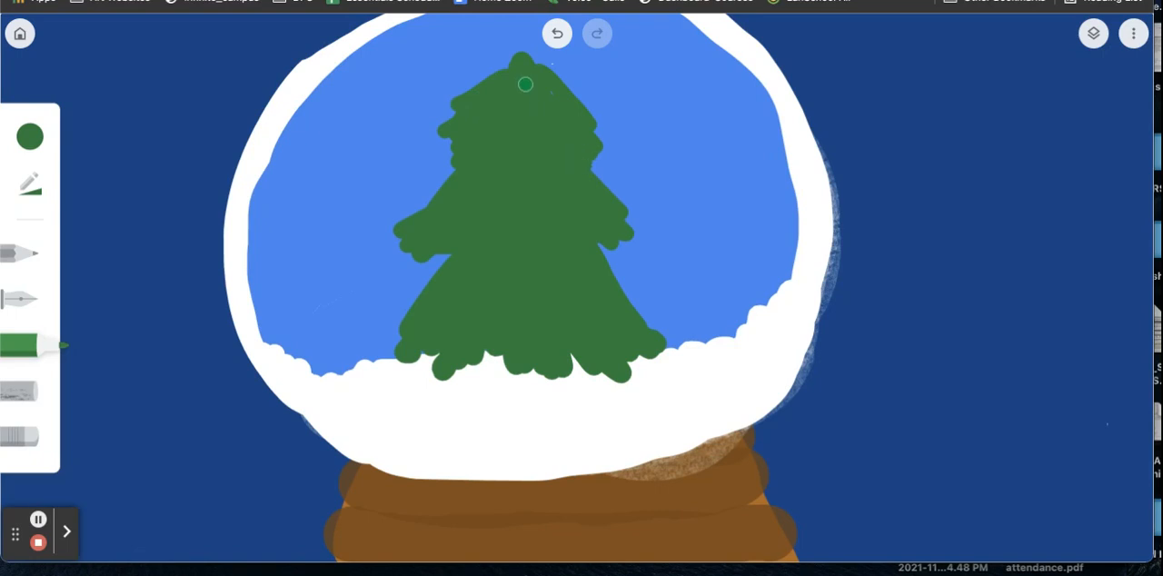
drag(523, 49, 560, 79)
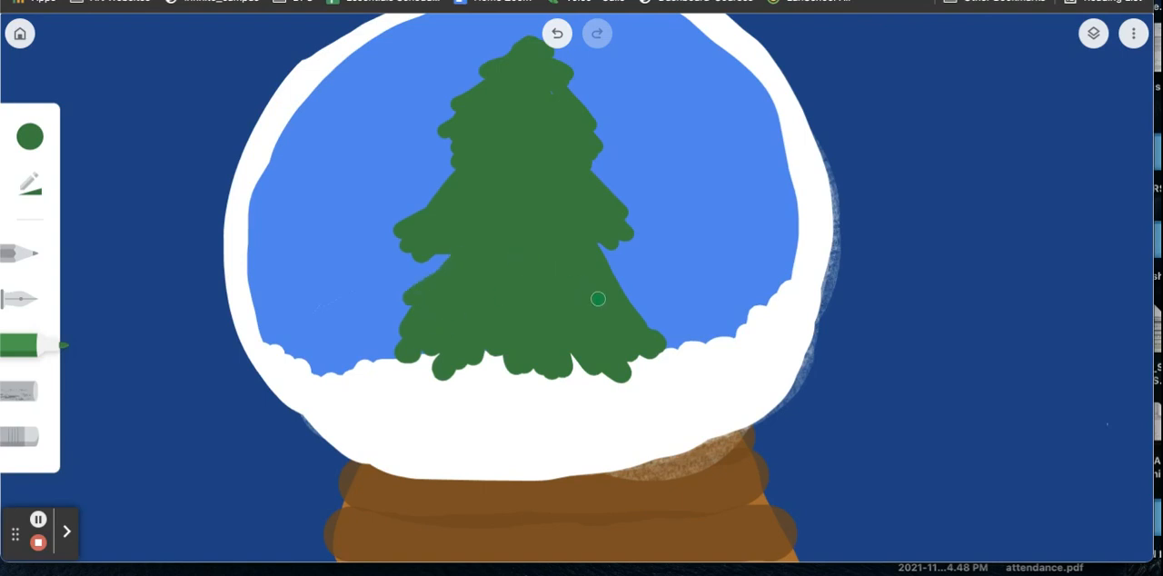
drag(636, 289, 640, 306)
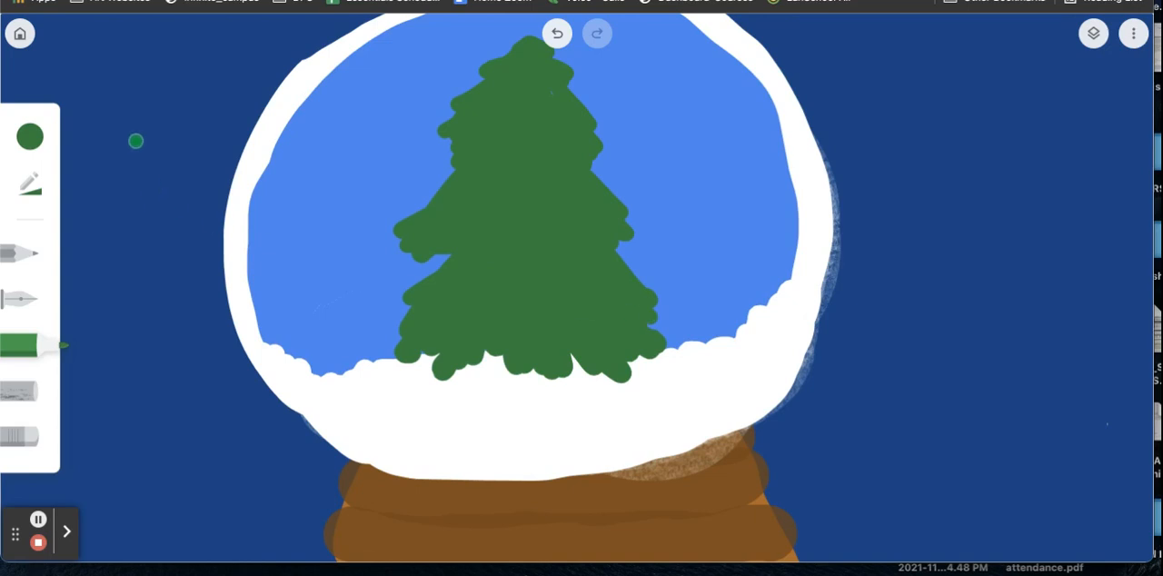
Step: Switch the marker to white, paint zigzag bands of snow across each tree tier and the peak, and dot falling snowflakes around the tree
click(30, 138)
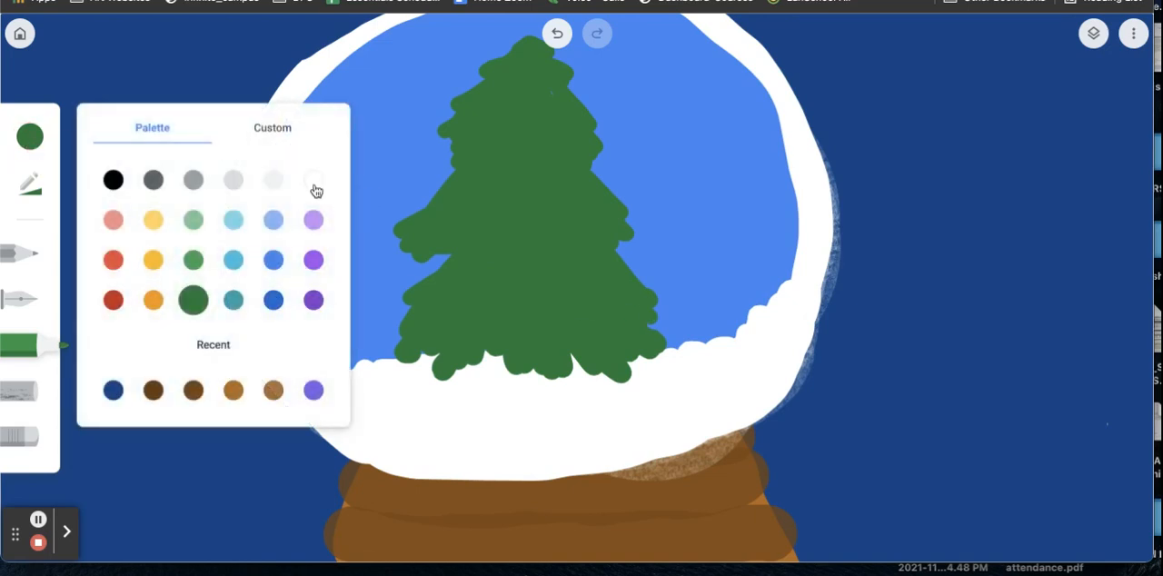
click(313, 185)
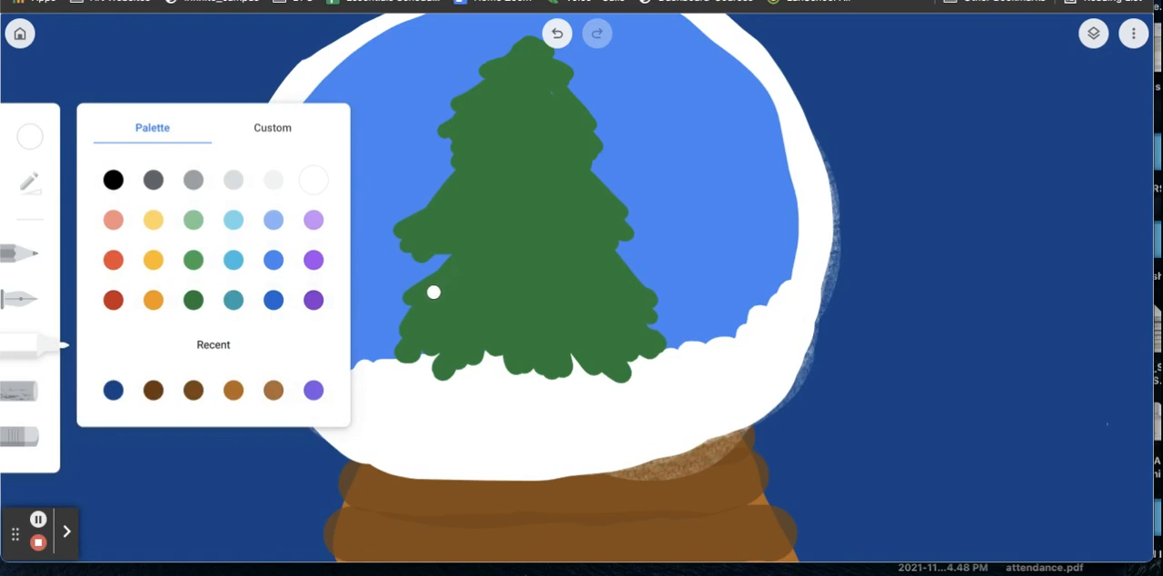
mouse_move(429, 292)
mouse_down()
mouse_move(429, 326)
mouse_move(456, 293)
mouse_move(463, 347)
mouse_move(513, 299)
mouse_move(549, 346)
mouse_move(559, 307)
mouse_move(609, 327)
mouse_move(600, 292)
mouse_move(633, 288)
mouse_up()
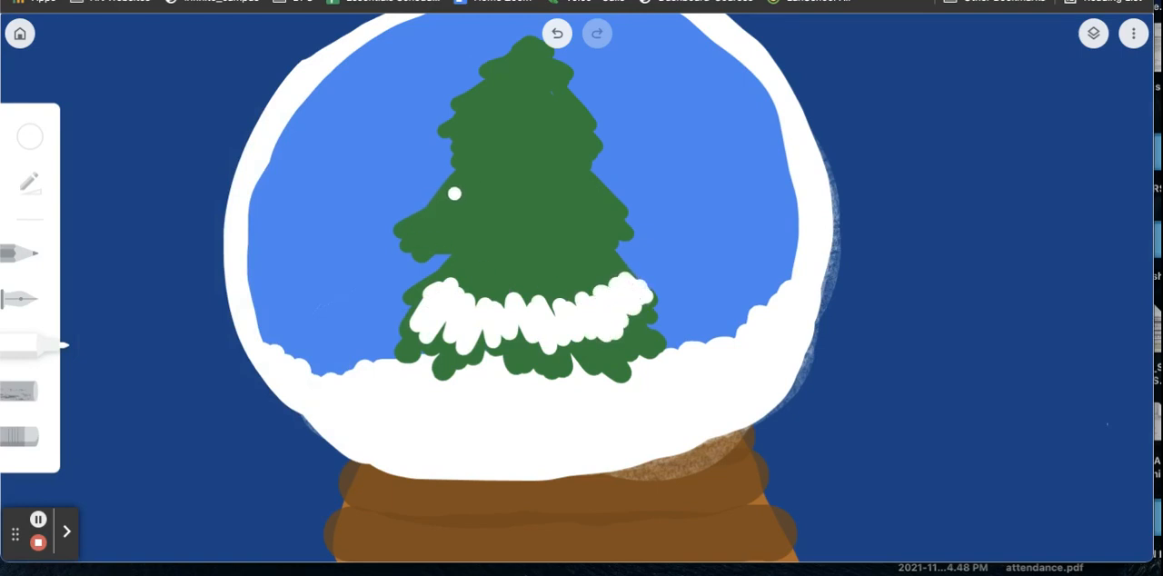
mouse_move(454, 203)
mouse_down()
mouse_move(474, 226)
mouse_move(474, 271)
mouse_move(506, 235)
mouse_move(525, 246)
mouse_move(565, 238)
mouse_move(577, 213)
mouse_move(614, 208)
mouse_up()
mouse_move(502, 84)
mouse_down()
mouse_move(472, 112)
mouse_move(459, 150)
mouse_move(511, 98)
mouse_move(526, 143)
mouse_move(546, 153)
mouse_move(570, 107)
mouse_move(595, 144)
mouse_move(581, 112)
mouse_up()
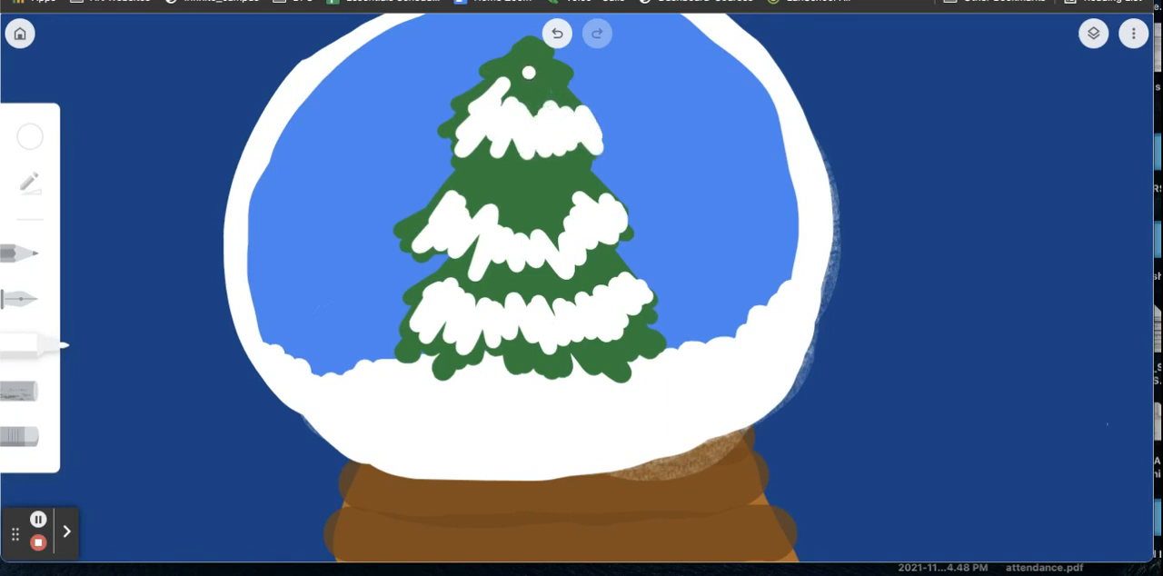
drag(526, 54, 550, 68)
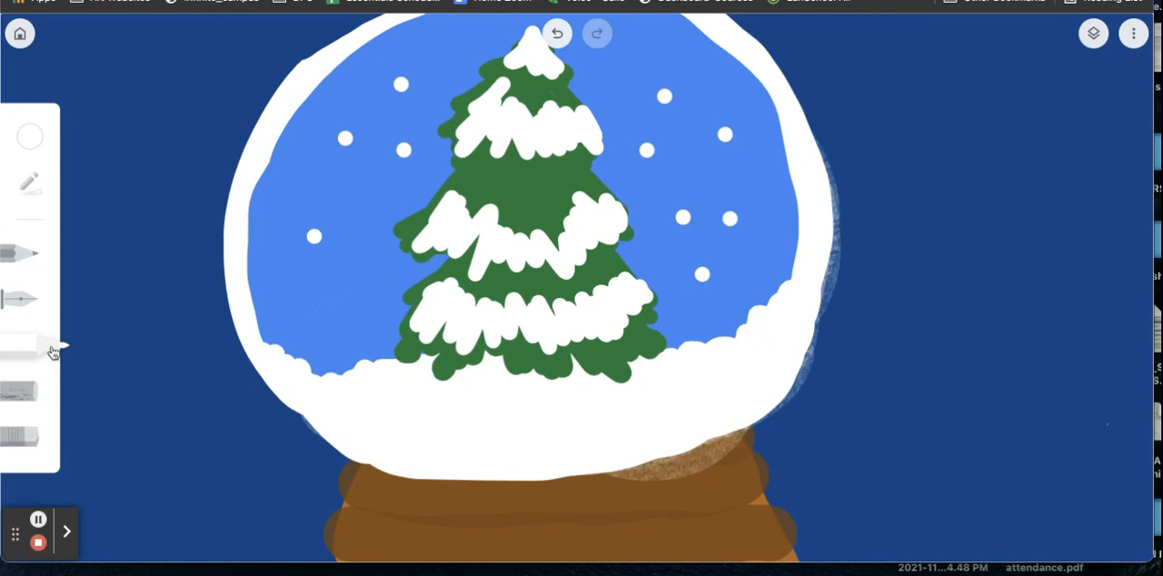
Step: Shade both sides of the globe's glass with curved strokes of white chalk at maximum size and lowered opacity
click(46, 384)
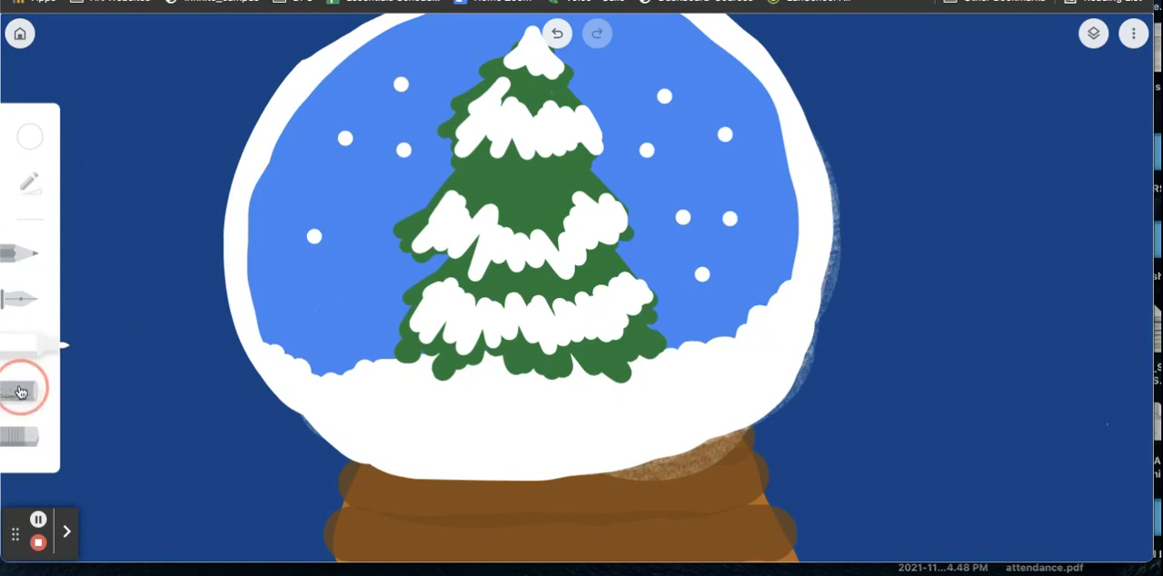
click(30, 184)
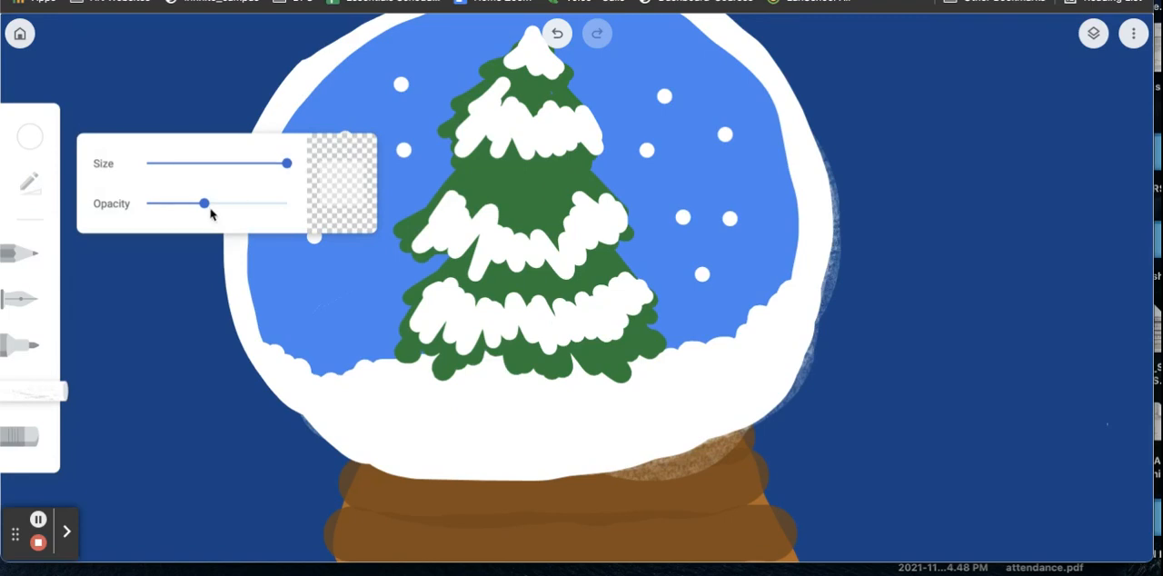
drag(204, 206, 183, 205)
mouse_move(346, 390)
mouse_down()
mouse_move(302, 324)
mouse_move(299, 271)
mouse_move(328, 167)
mouse_move(415, 62)
mouse_move(525, 16)
mouse_move(400, 88)
mouse_move(354, 155)
mouse_move(329, 228)
mouse_move(326, 305)
mouse_move(381, 100)
mouse_move(452, 36)
mouse_move(314, 196)
mouse_move(295, 193)
mouse_move(347, 102)
mouse_move(403, 39)
mouse_up()
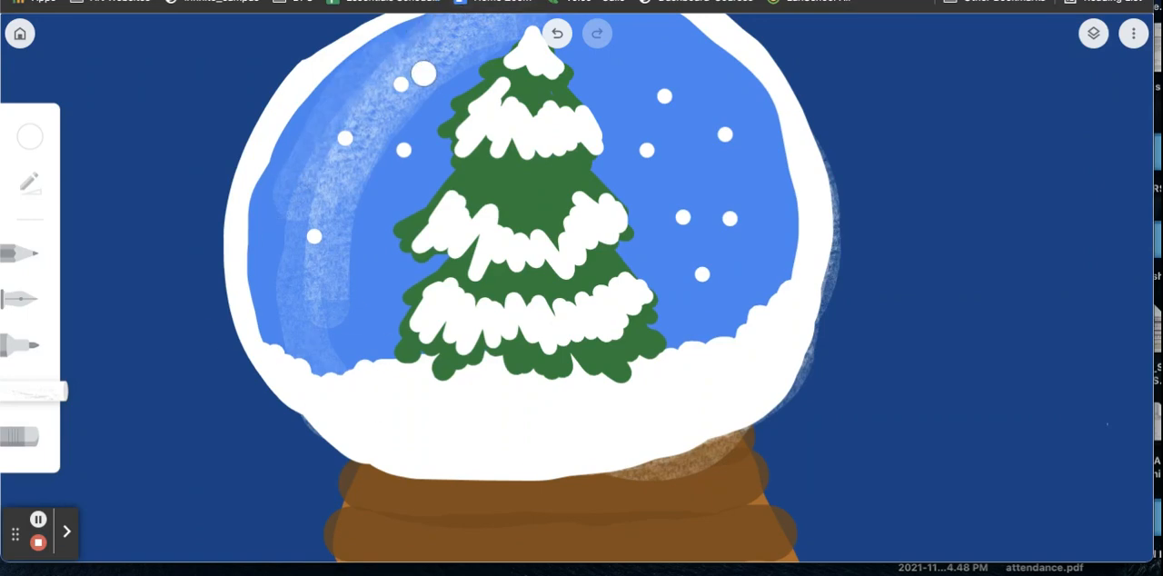
mouse_move(722, 331)
mouse_down()
mouse_move(740, 213)
mouse_move(722, 365)
mouse_move(723, 217)
mouse_move(720, 358)
mouse_move(691, 380)
mouse_move(709, 280)
mouse_move(663, 397)
mouse_up()
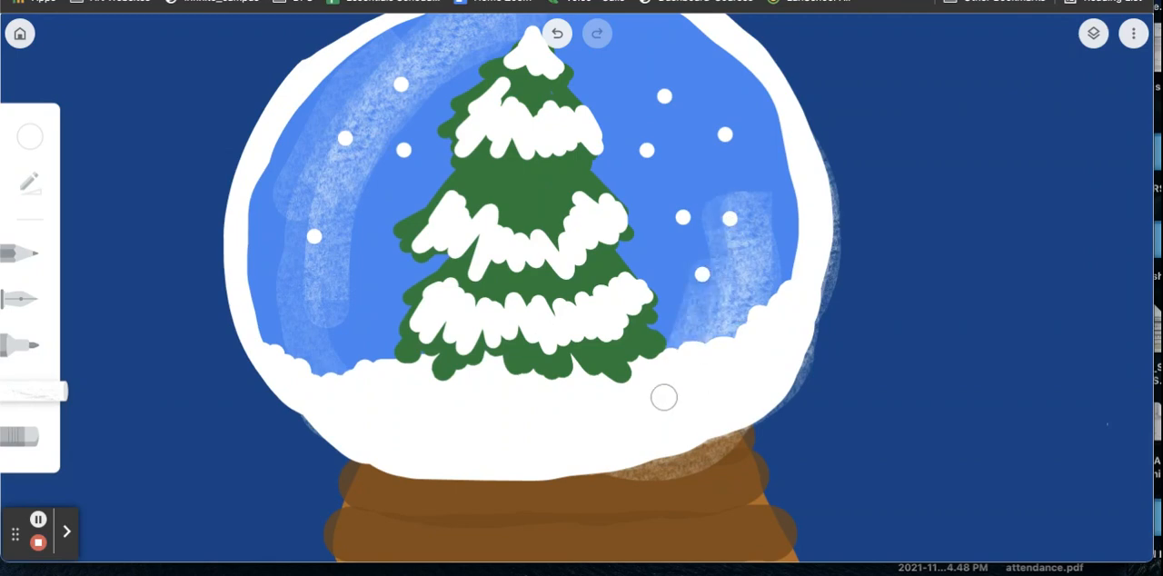
mouse_move(722, 136)
mouse_down()
mouse_move(741, 176)
mouse_move(729, 161)
mouse_move(744, 288)
mouse_up()
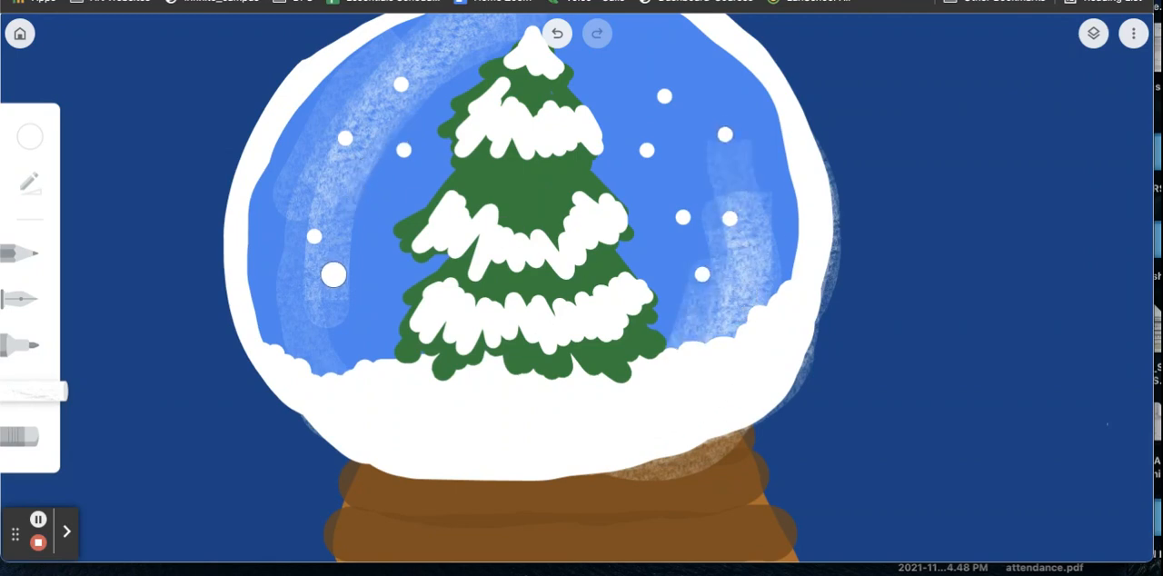
drag(369, 358, 425, 75)
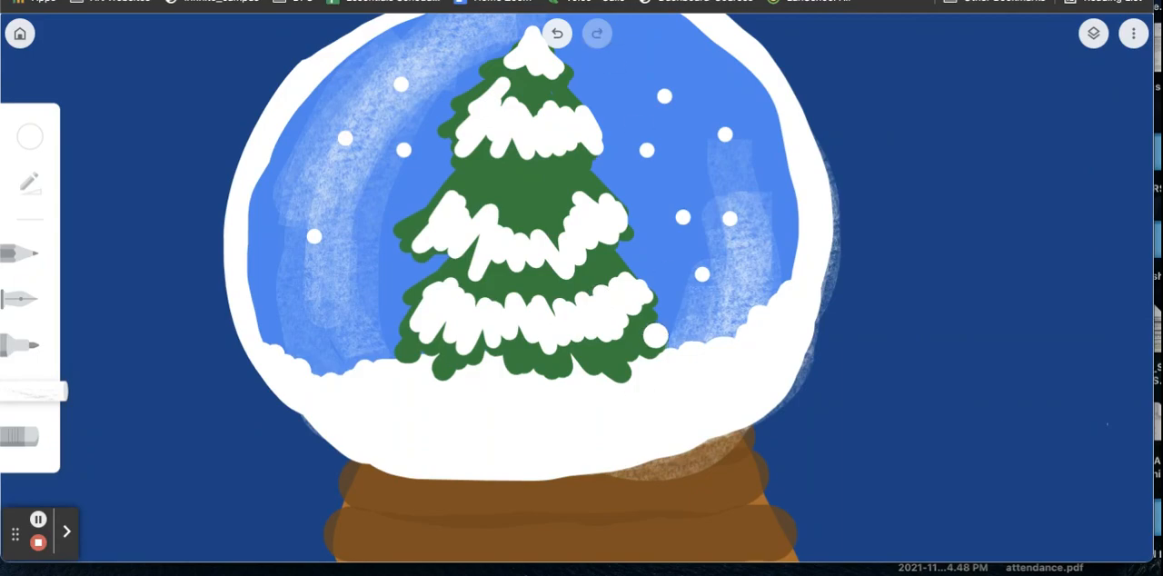
Step: Review both saved snow globes from the gallery, opening the bear drawing first and the tree drawing second
click(20, 34)
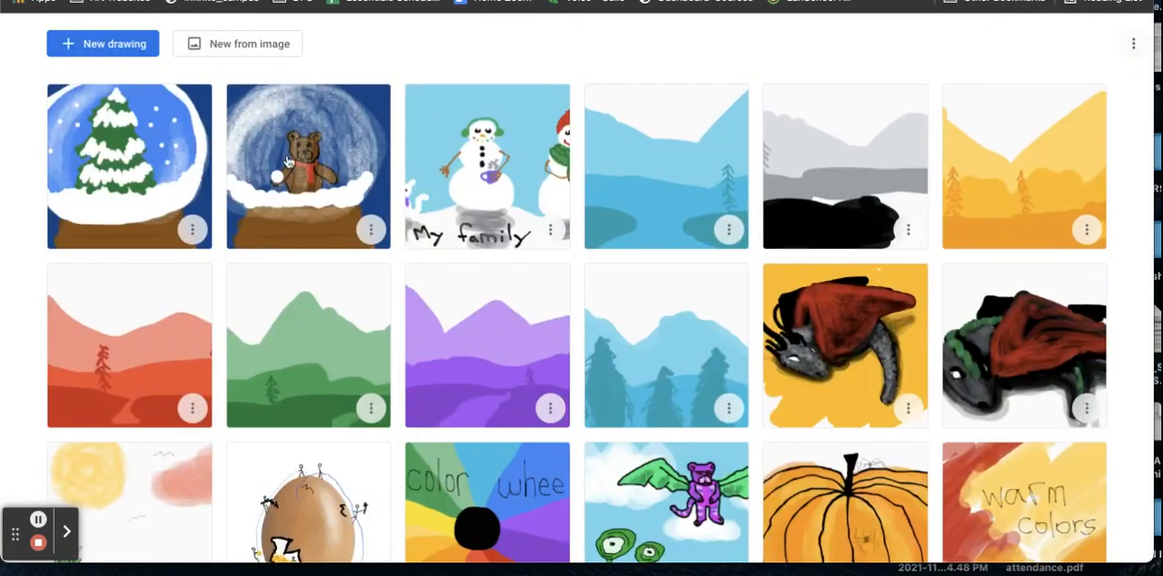
click(335, 184)
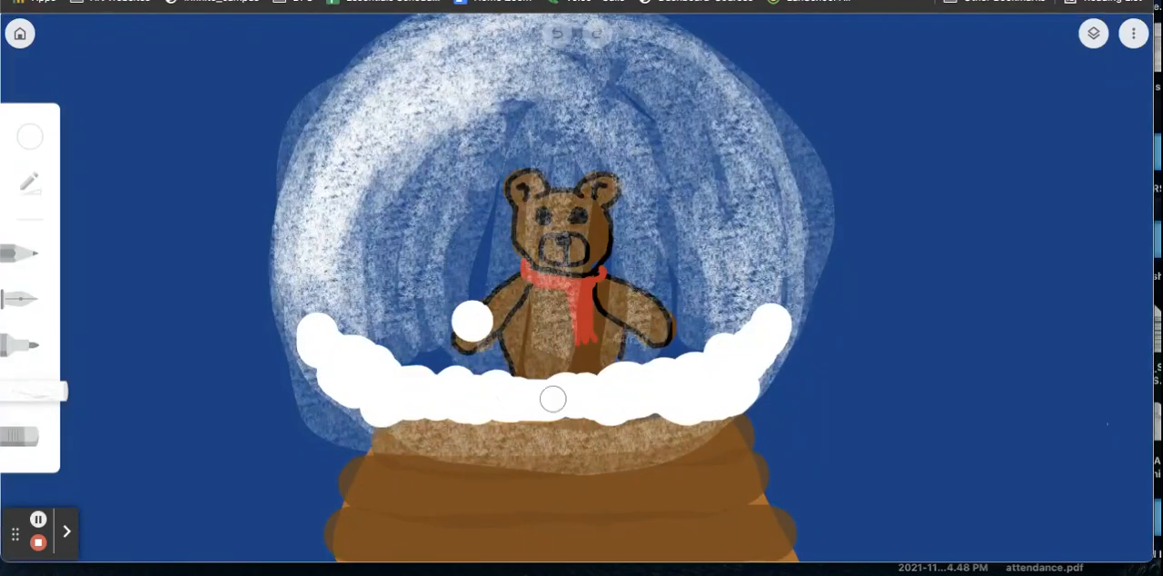
click(20, 33)
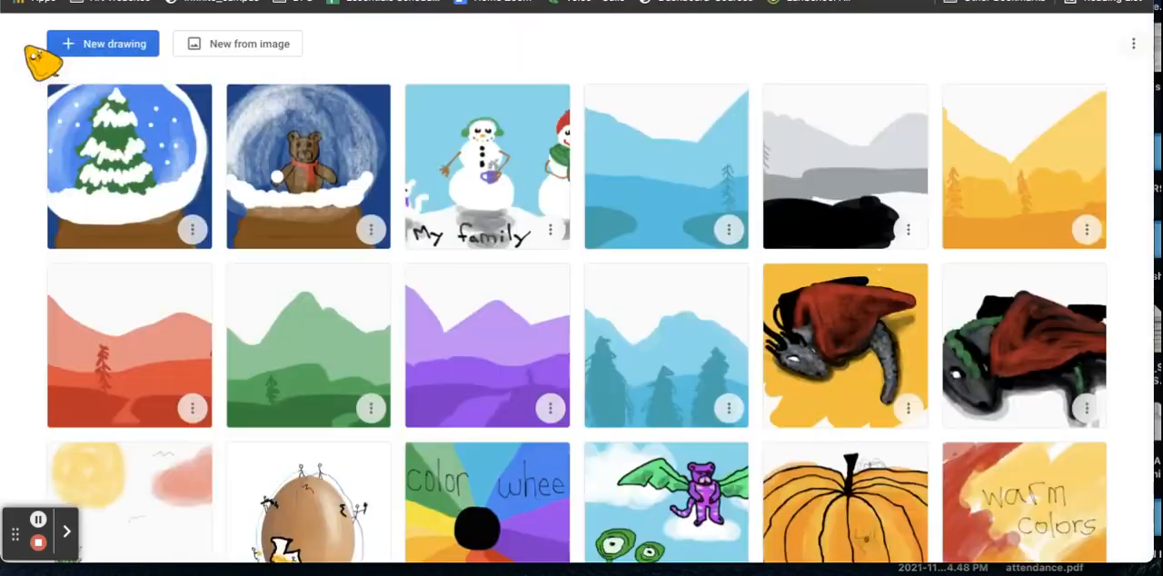
click(73, 154)
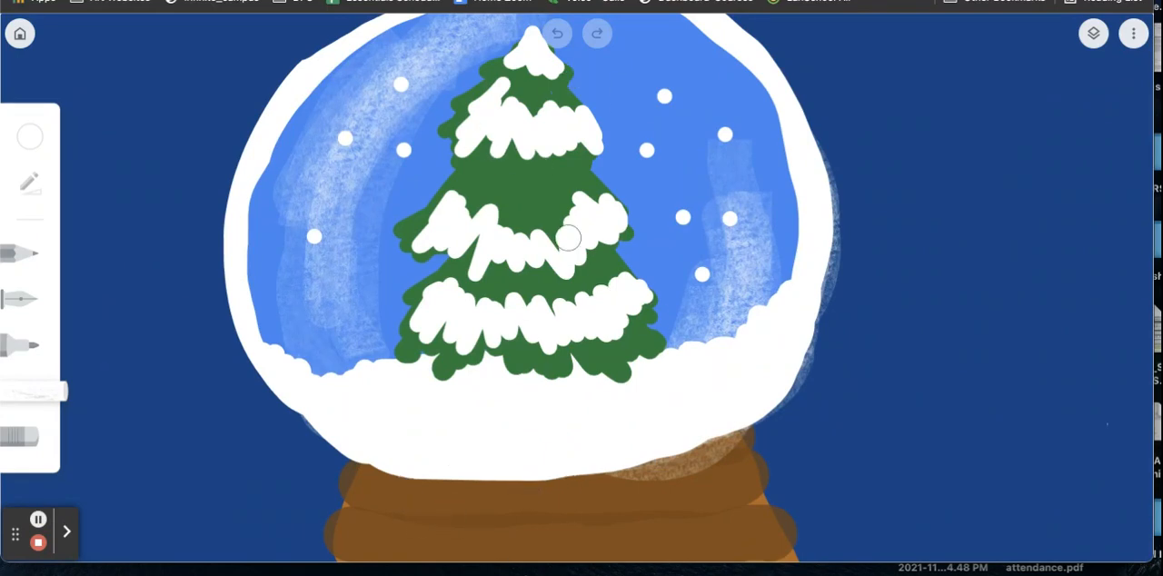
click(407, 183)
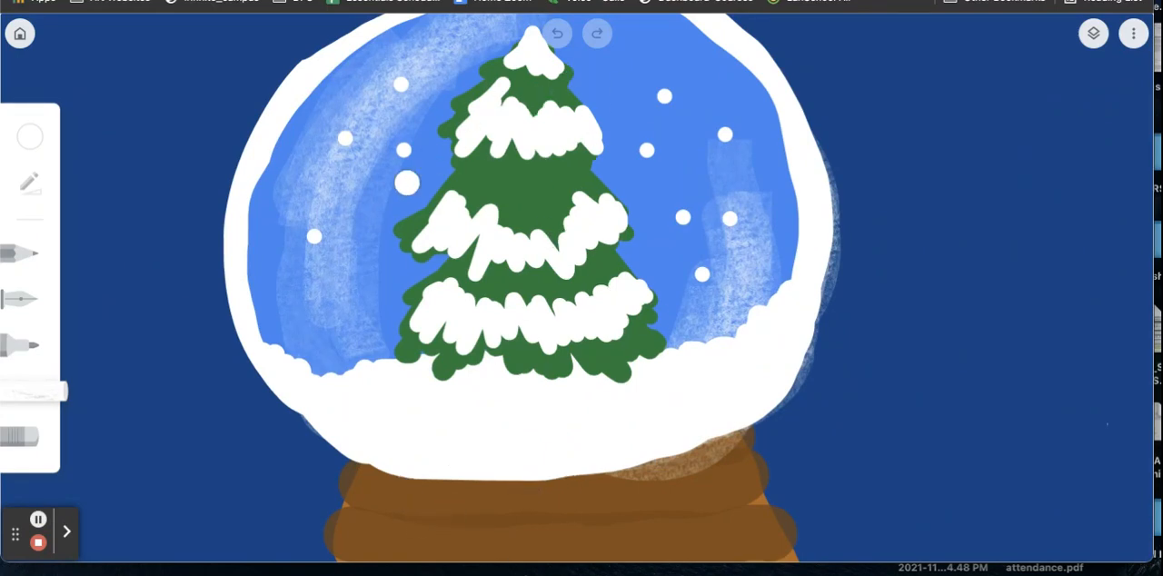